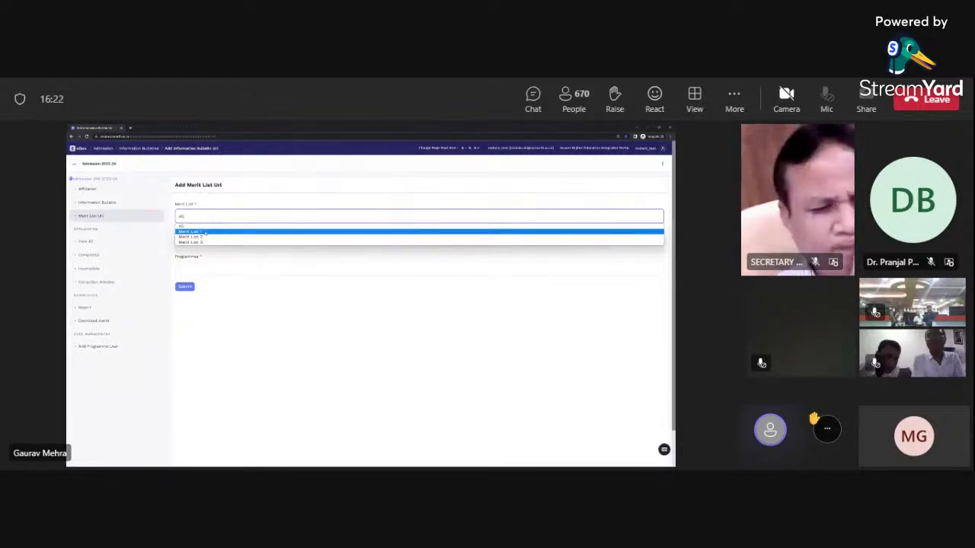
Pick Merit List 1 and submit with URL and Programme empty, triggering the required-field warnings
click(204, 232)
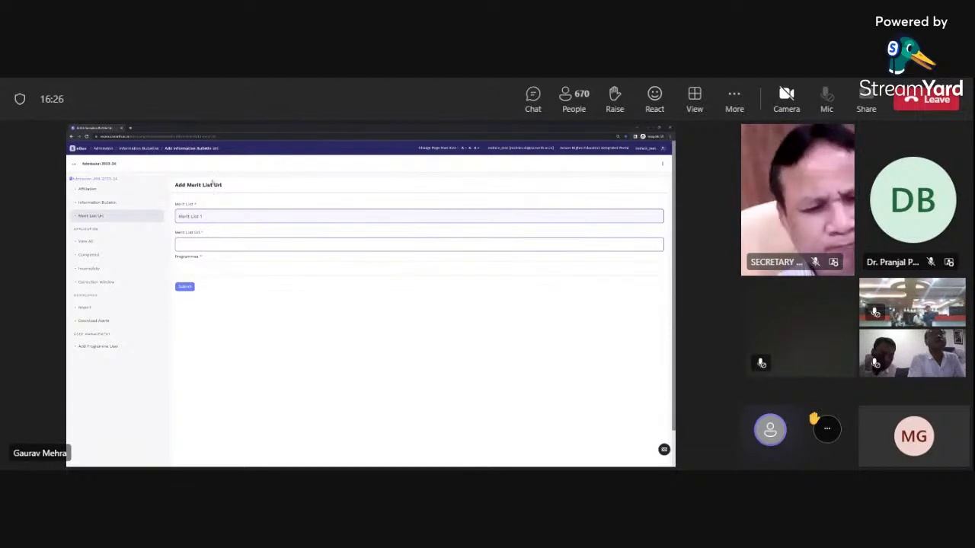
click(185, 287)
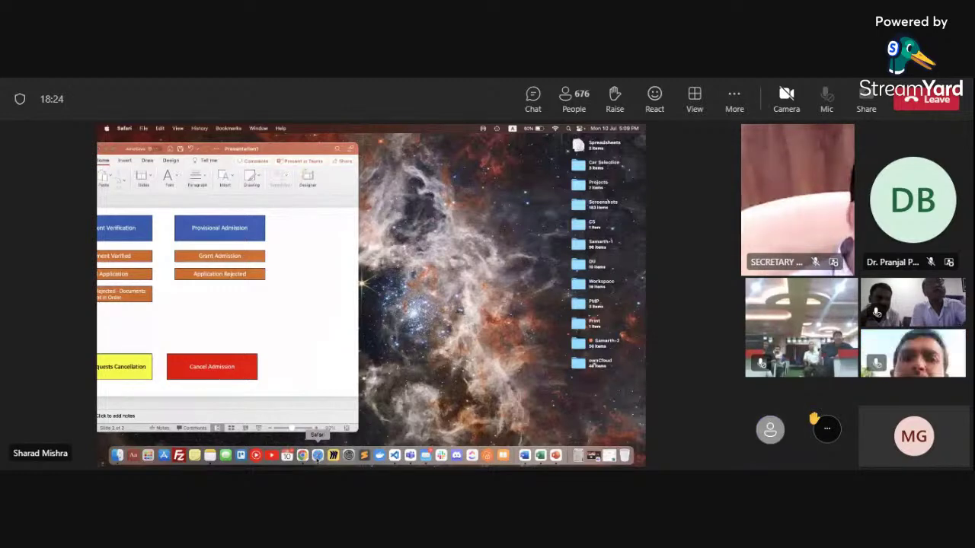
Return to the admission portal in Chrome and open the Programmes list under Application
click(318, 456)
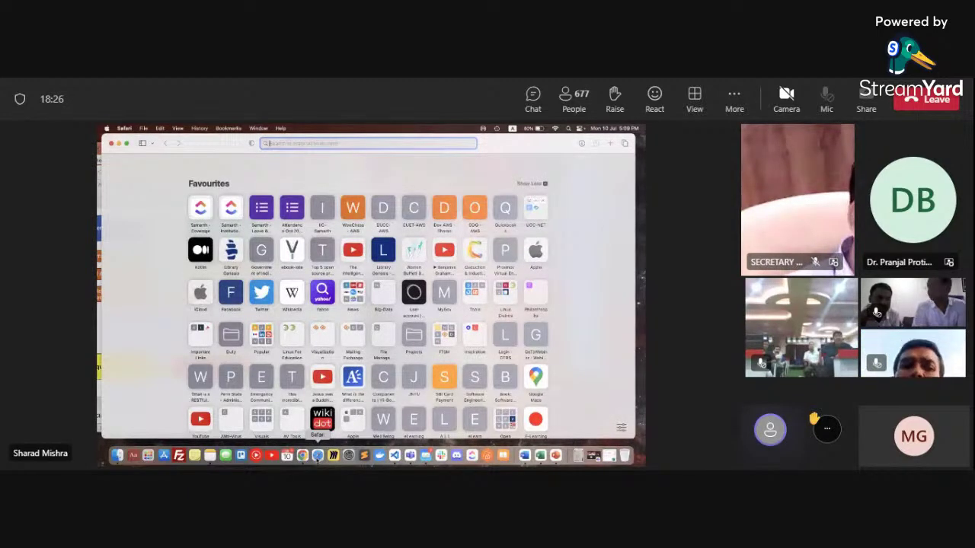
click(303, 455)
scroll(139, 311, down, 3)
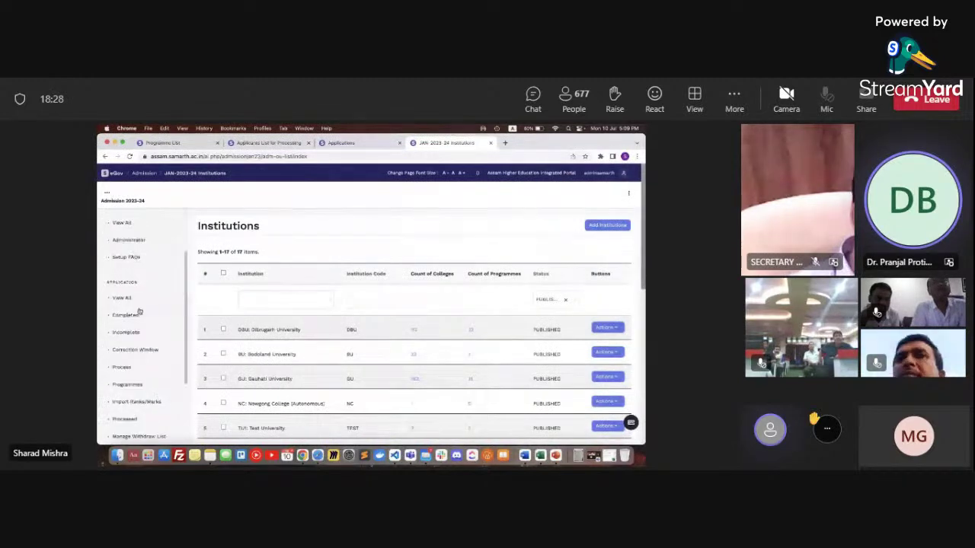
click(129, 384)
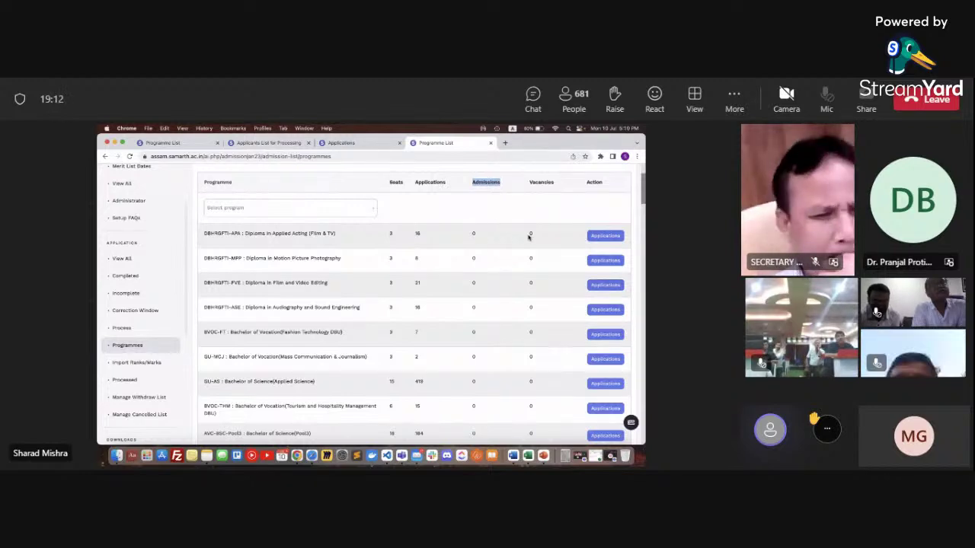
Open the 419 applications for GU-AS Bachelor of Science (Applied Science) from the programmes list
scroll(404, 313, down, 1)
scroll(404, 312, down, 4)
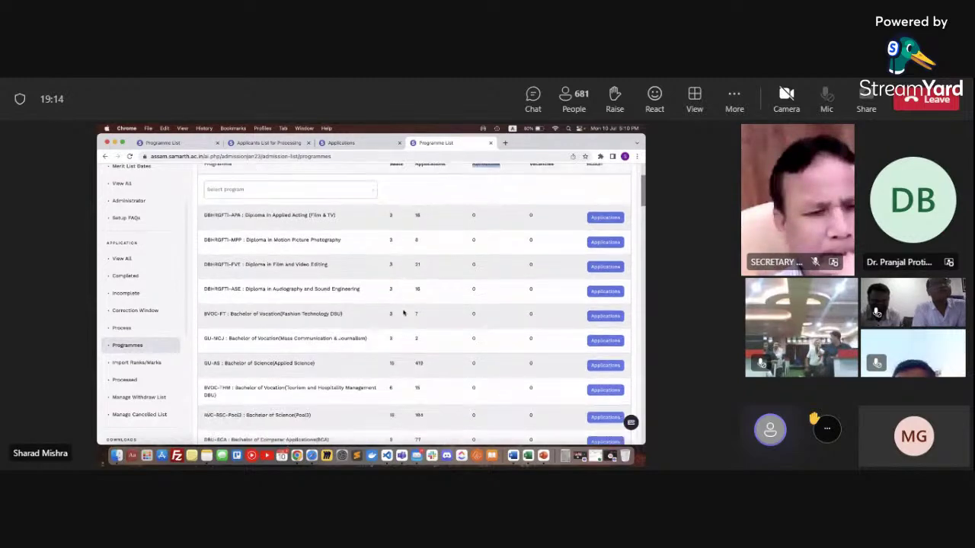
scroll(377, 367, down, 2)
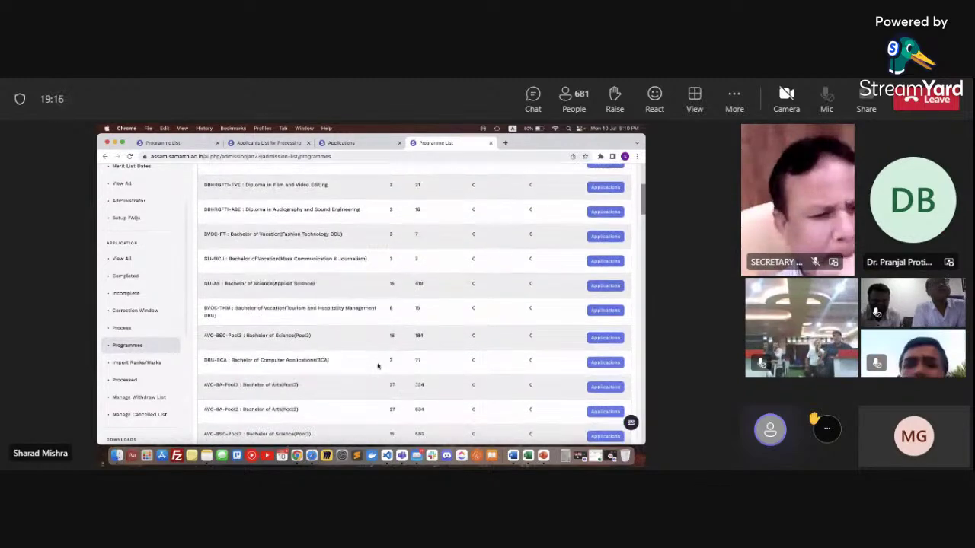
triple_click(320, 285)
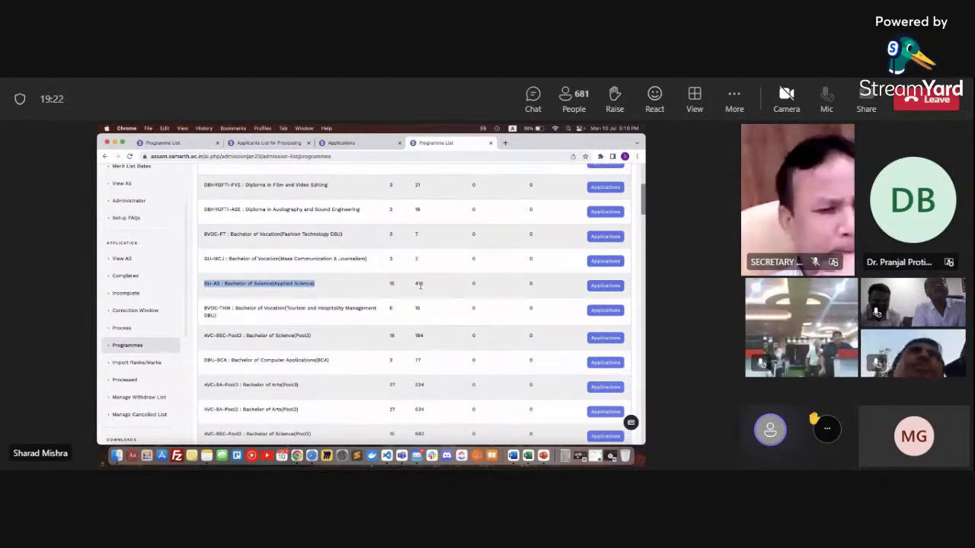
click(590, 289)
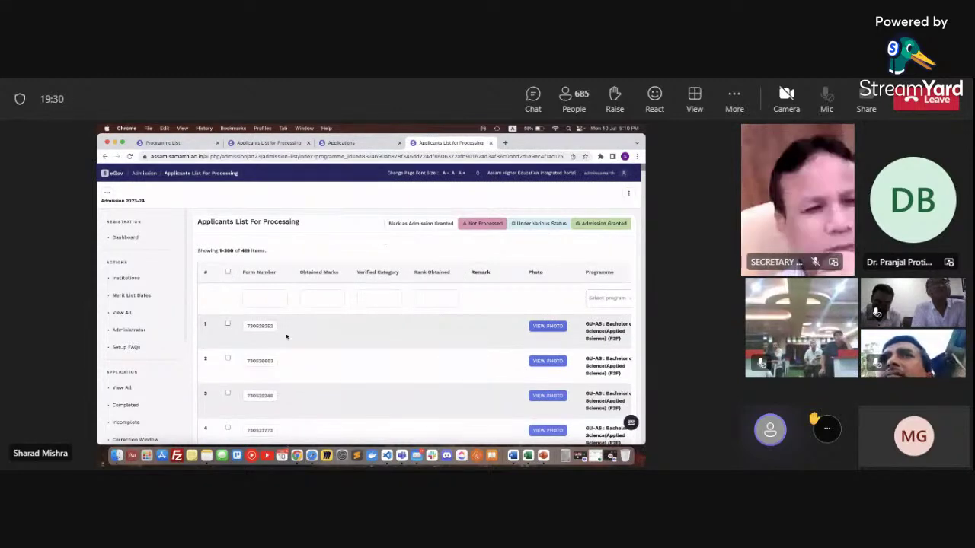
Filter the GU-AS applicants table by form number 628
scroll(250, 359, down, 1)
scroll(317, 349, down, 3)
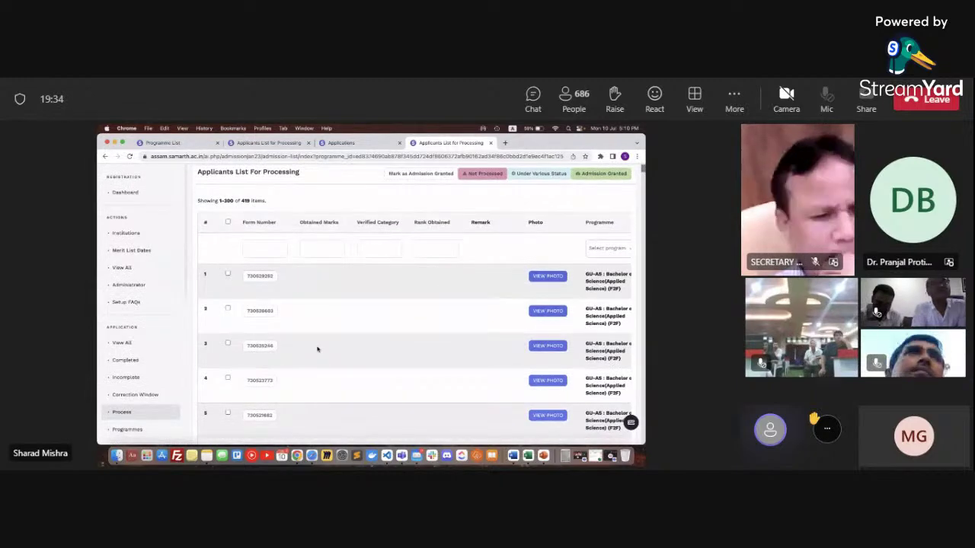
scroll(317, 348, down, 6)
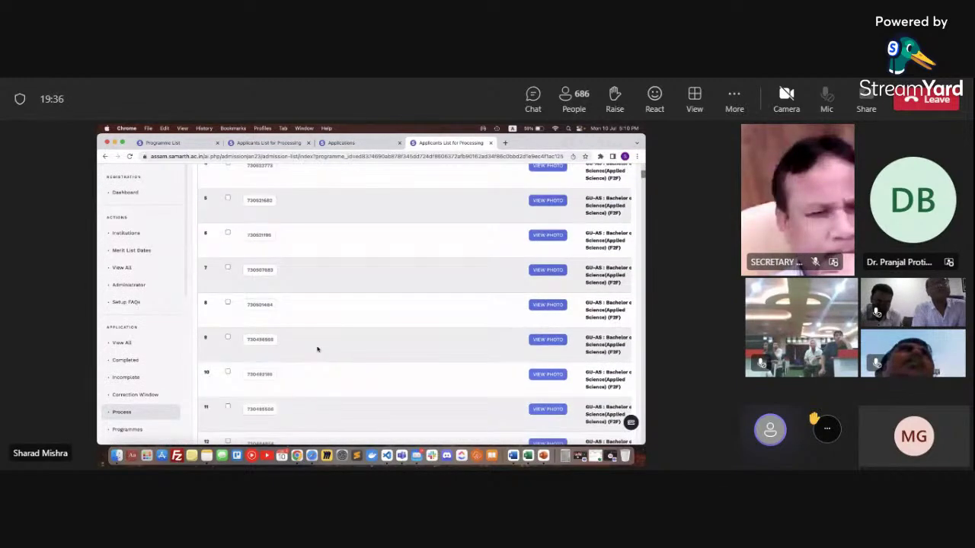
scroll(318, 349, up, 8)
scroll(318, 349, right, 3)
scroll(318, 348, right, 6)
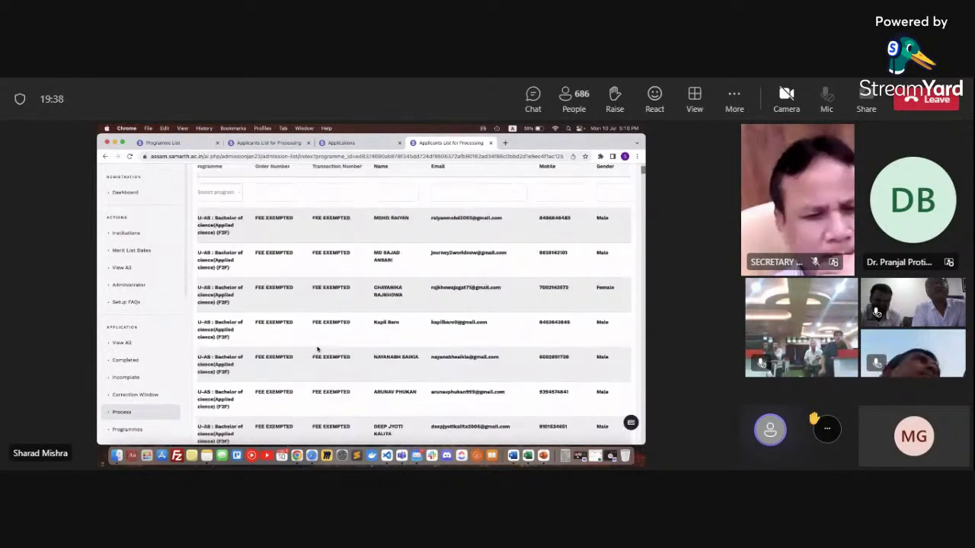
scroll(317, 349, left, 8)
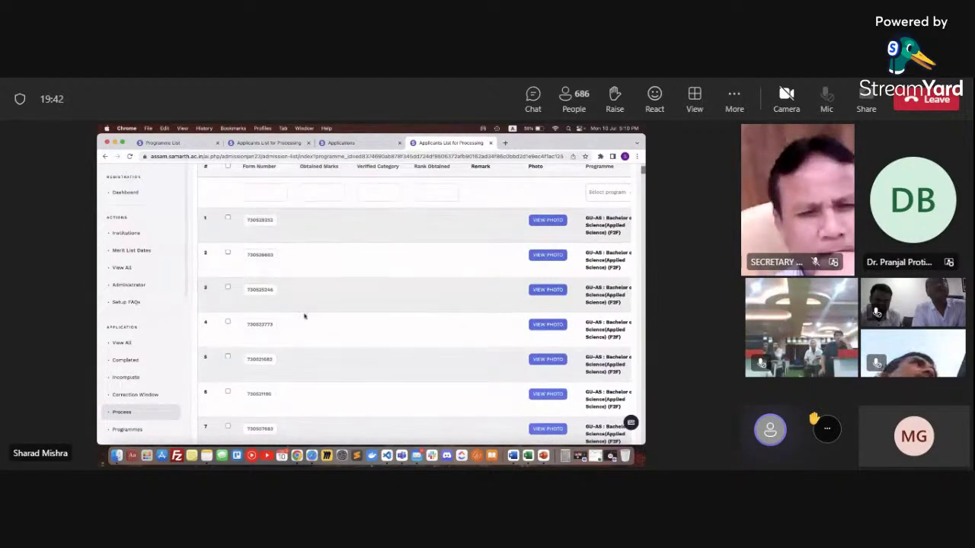
click(274, 197)
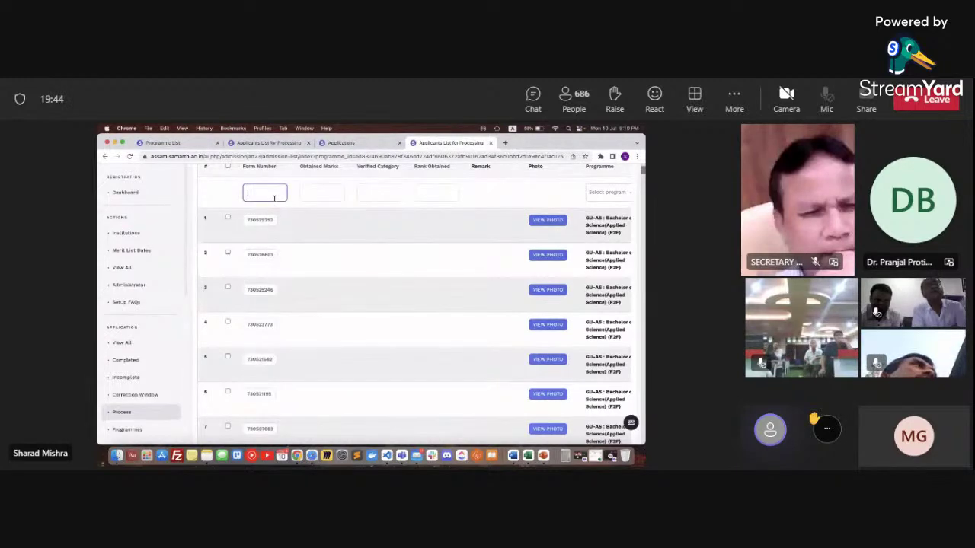
text(628)
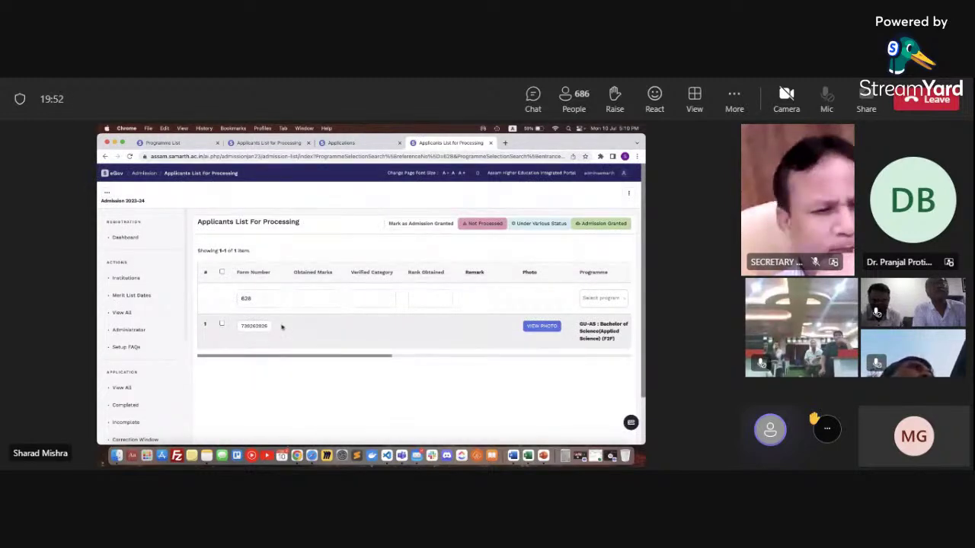
Open the Process Admission page for the applicant with form number 628
click(251, 327)
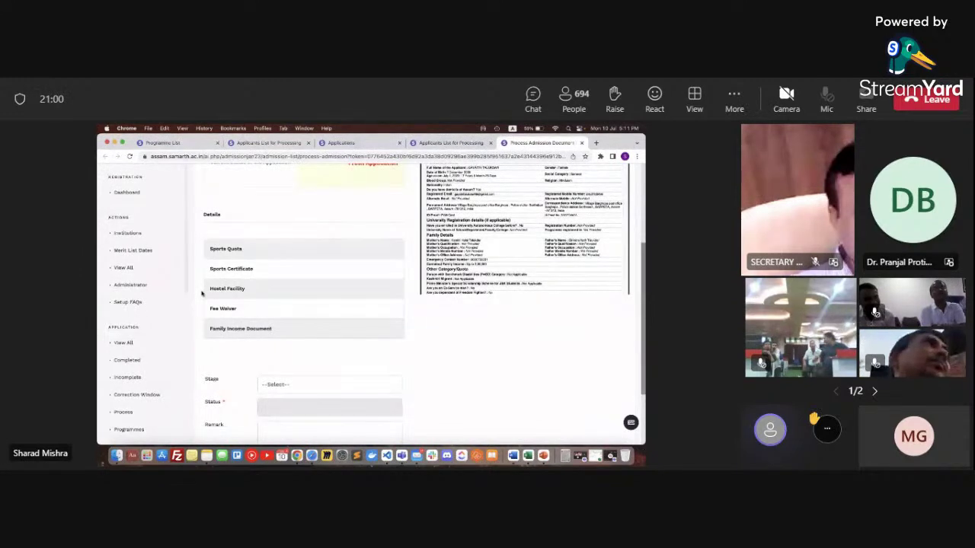
Show the Stage options: Cancellation/Withdrawal, Provisional Admission and Document Verification
scroll(202, 292, down, 3)
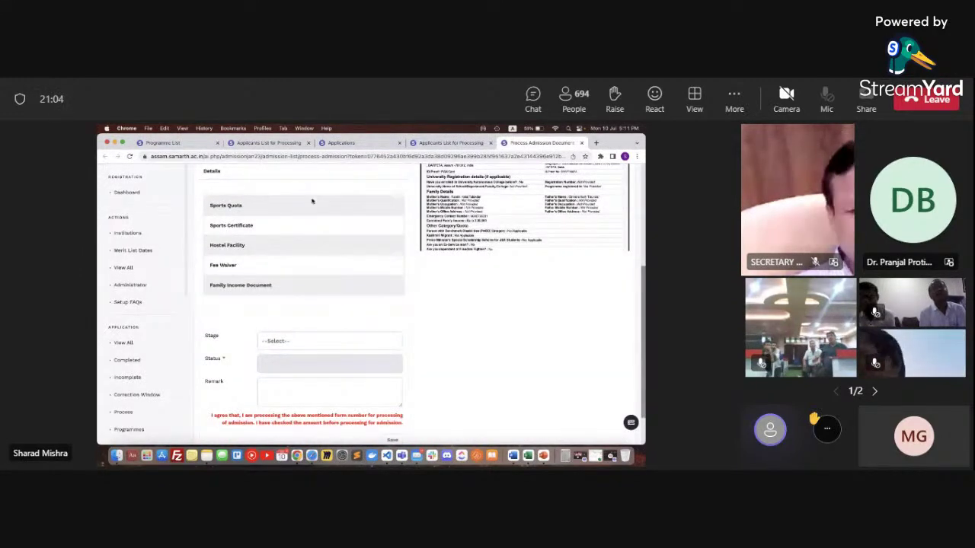
scroll(301, 288, down, 2)
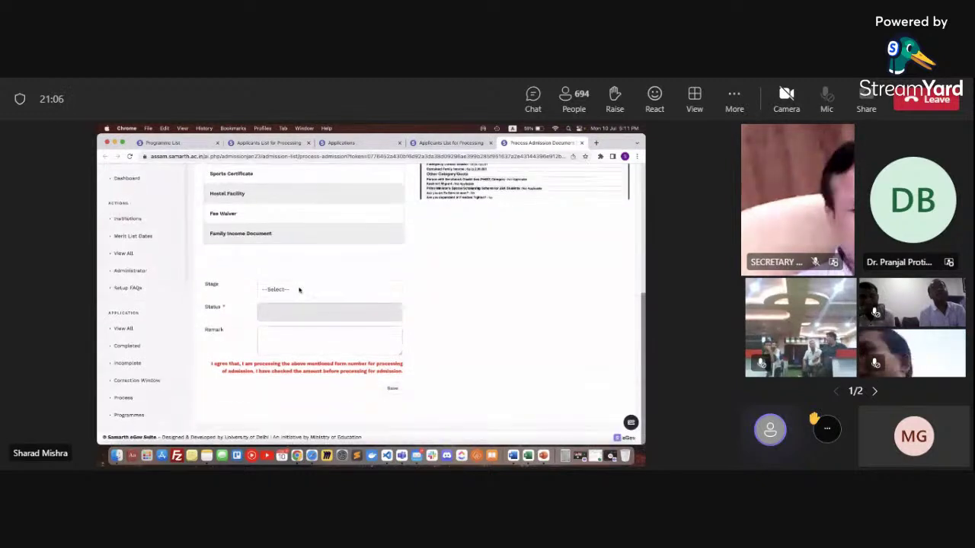
click(300, 291)
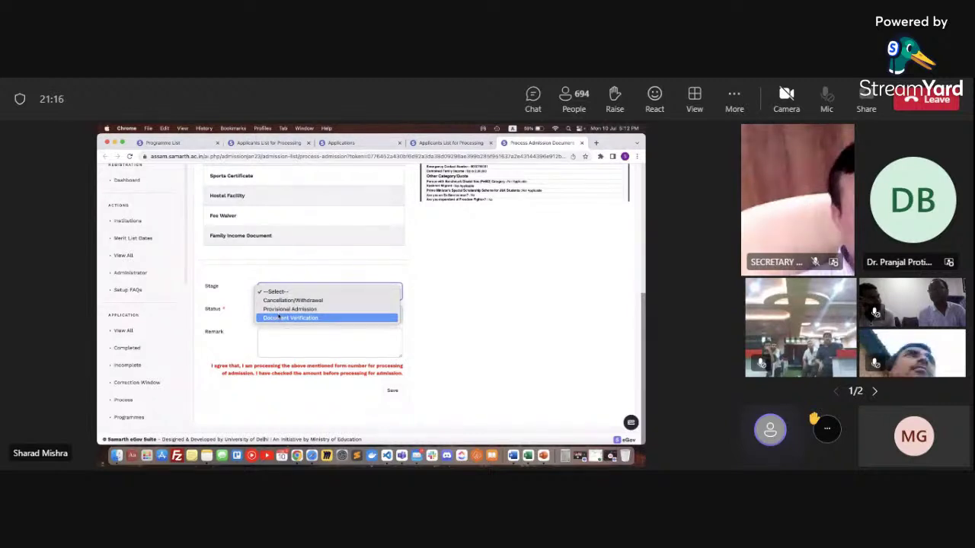
Set Stage to Document Verification and Status to Document Verified
click(281, 318)
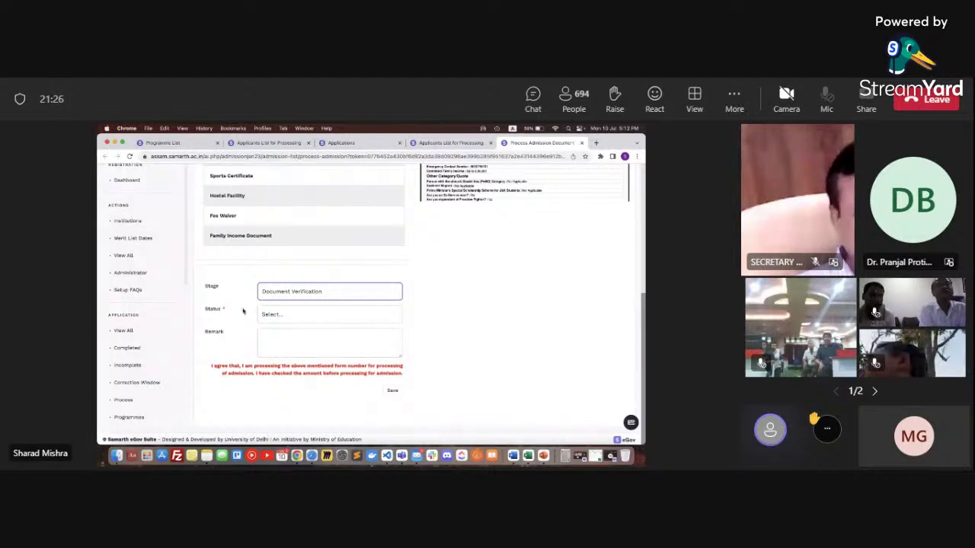
click(262, 314)
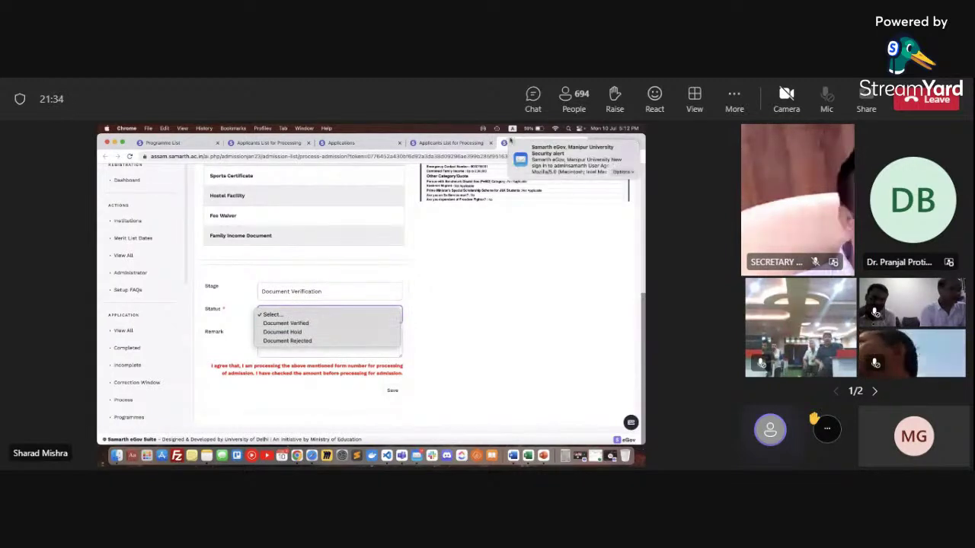
key(Escape)
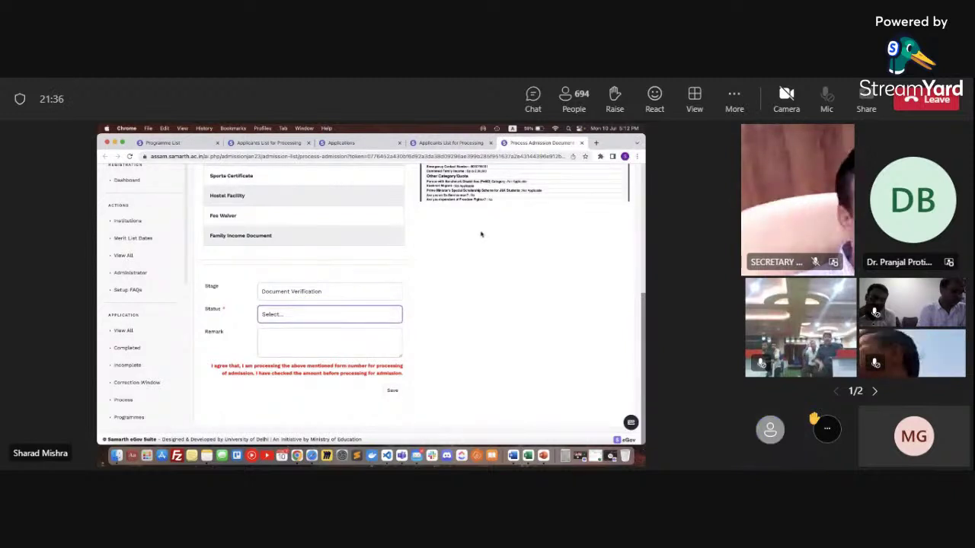
click(376, 317)
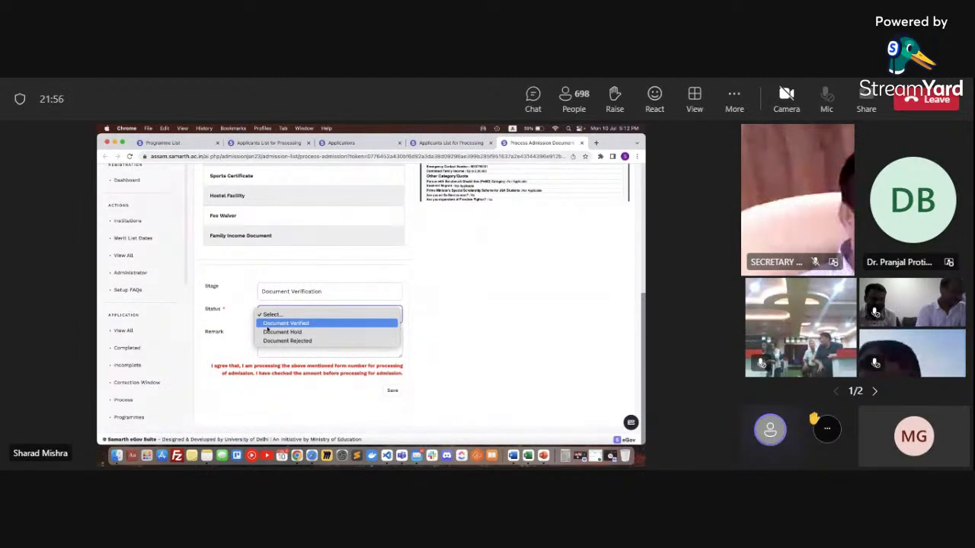
click(268, 324)
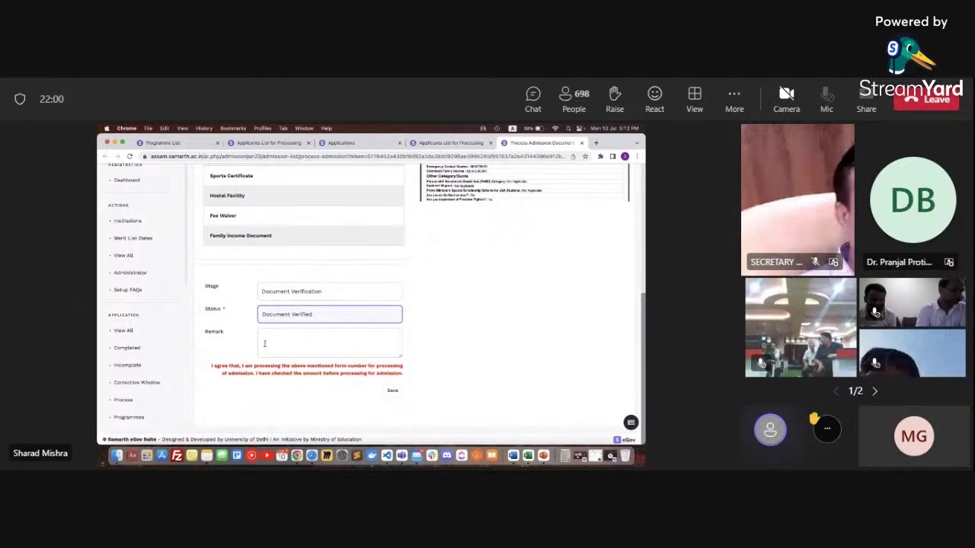
Review the Stage and Status options, including Document Rejected, without changing them
scroll(260, 345, up, 5)
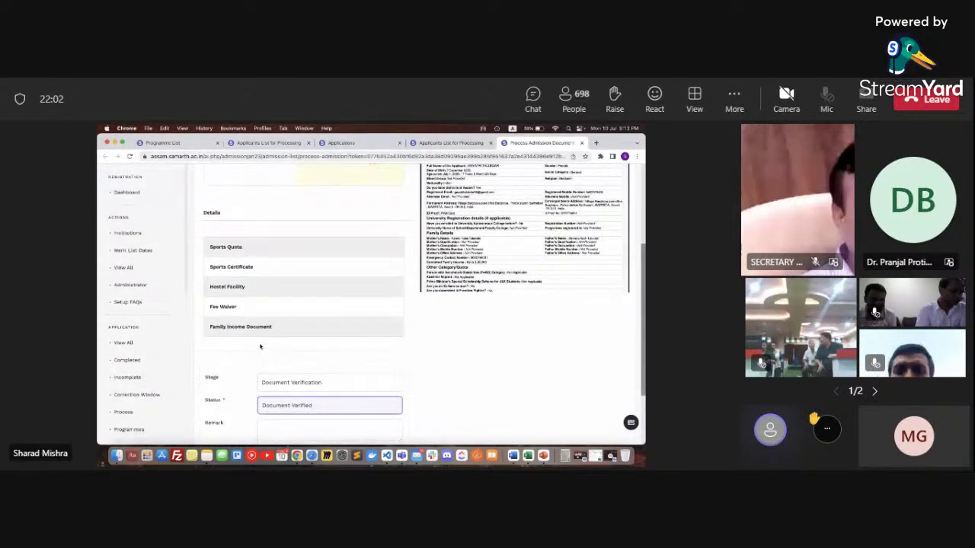
scroll(260, 346, down, 5)
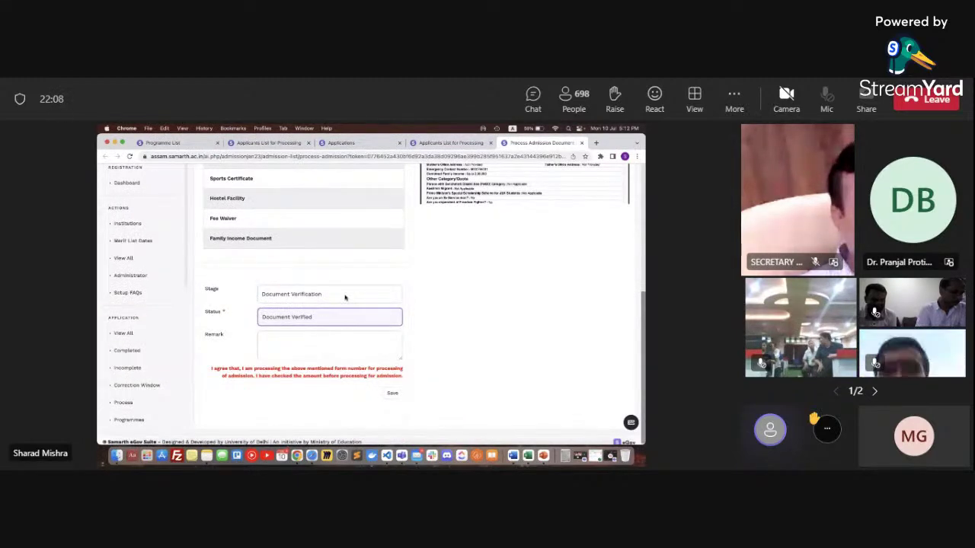
click(345, 298)
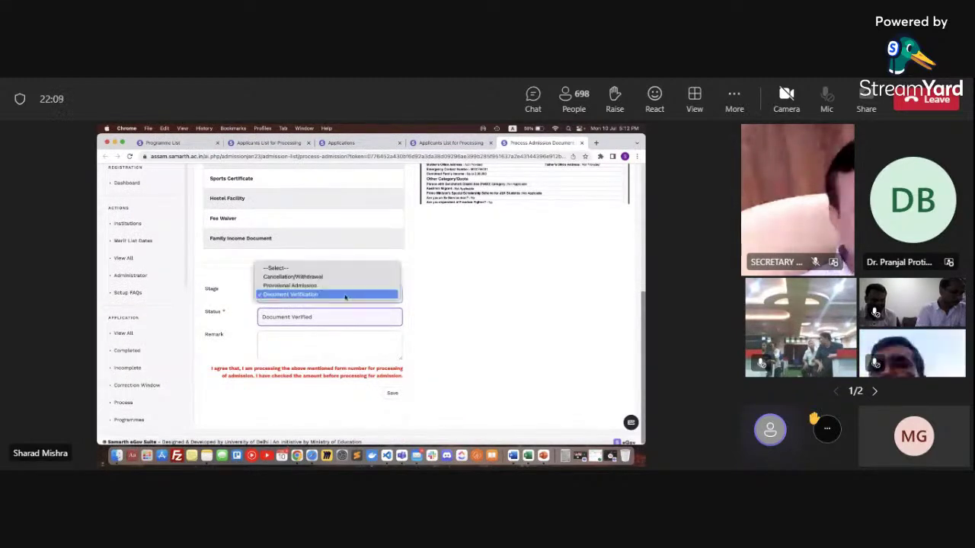
click(422, 328)
click(390, 321)
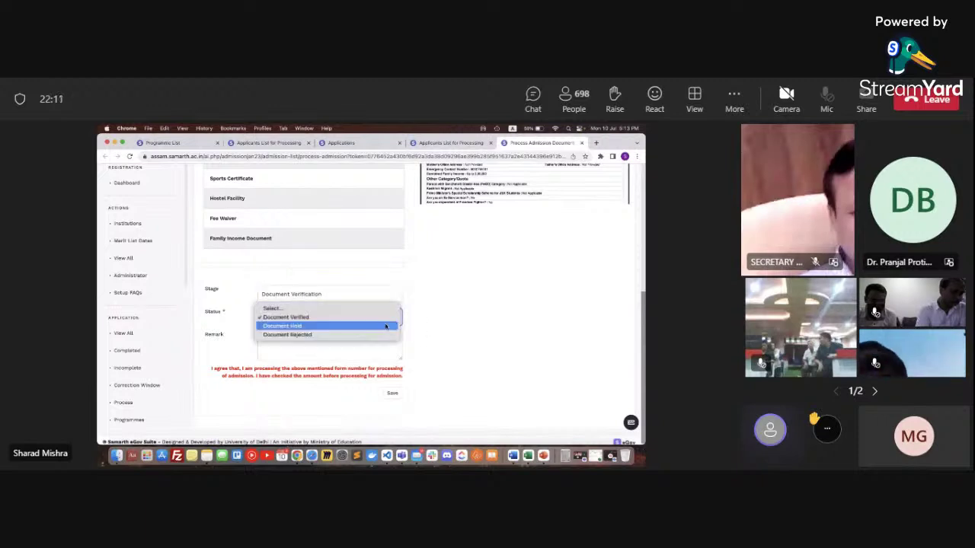
click(427, 321)
click(362, 295)
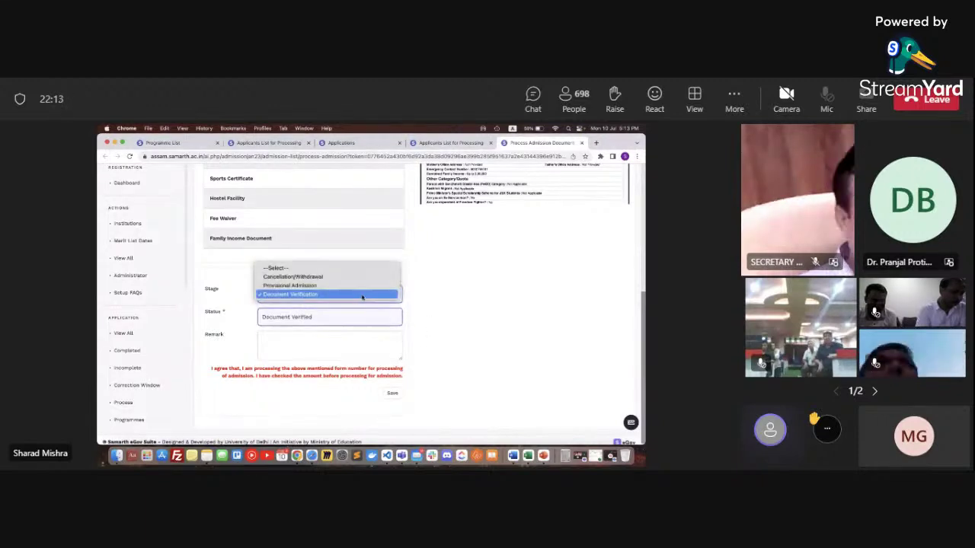
click(433, 353)
click(376, 324)
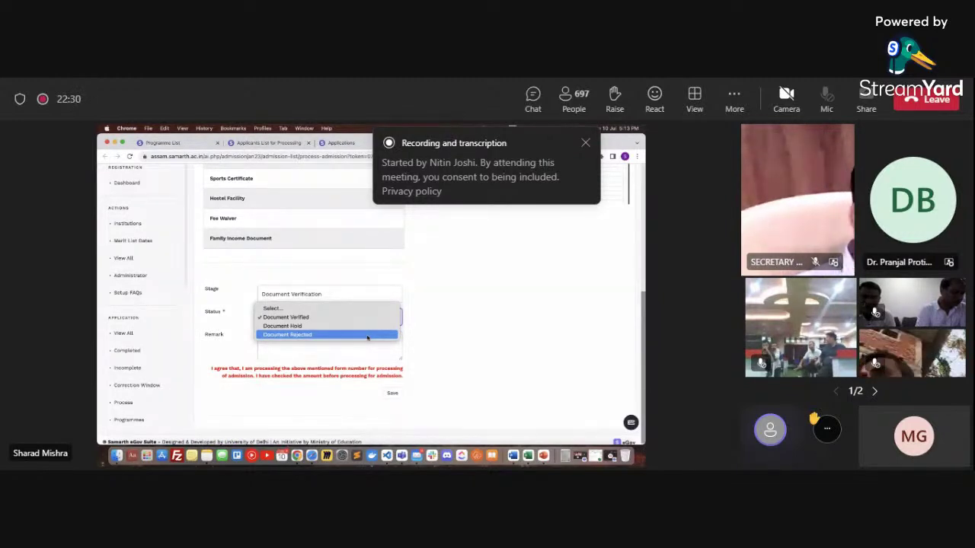
click(450, 303)
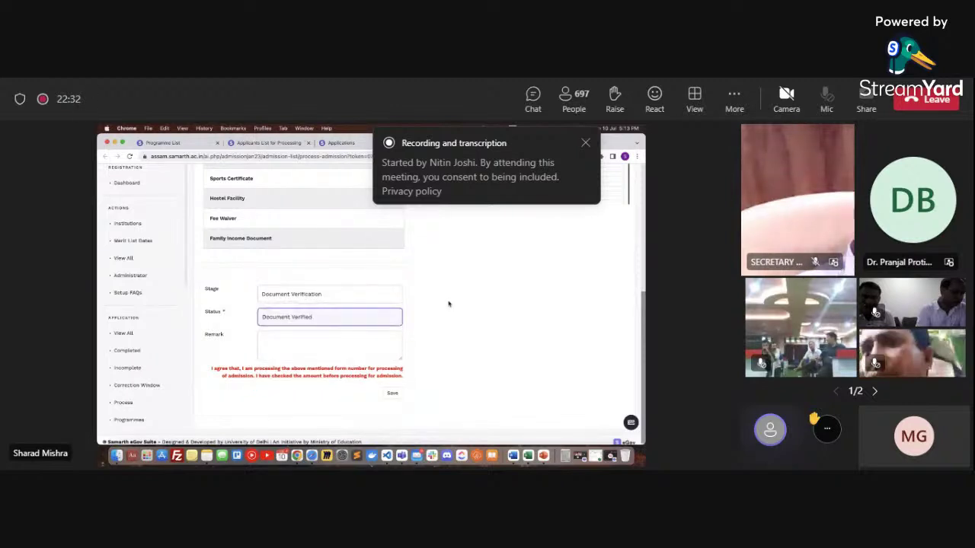
click(360, 291)
Change Stage to Provisional Admission and view its Admission Granted / Application Rejected statuses
click(359, 286)
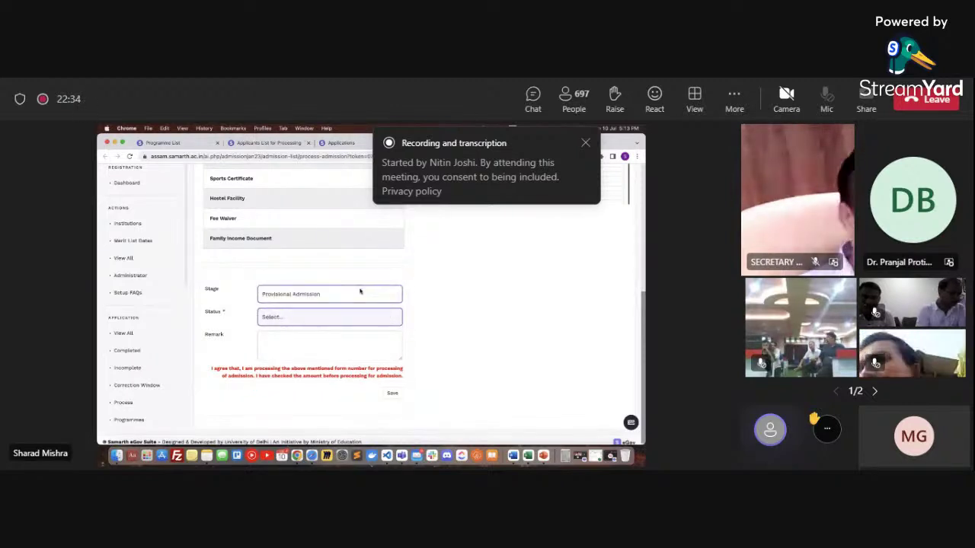
click(306, 322)
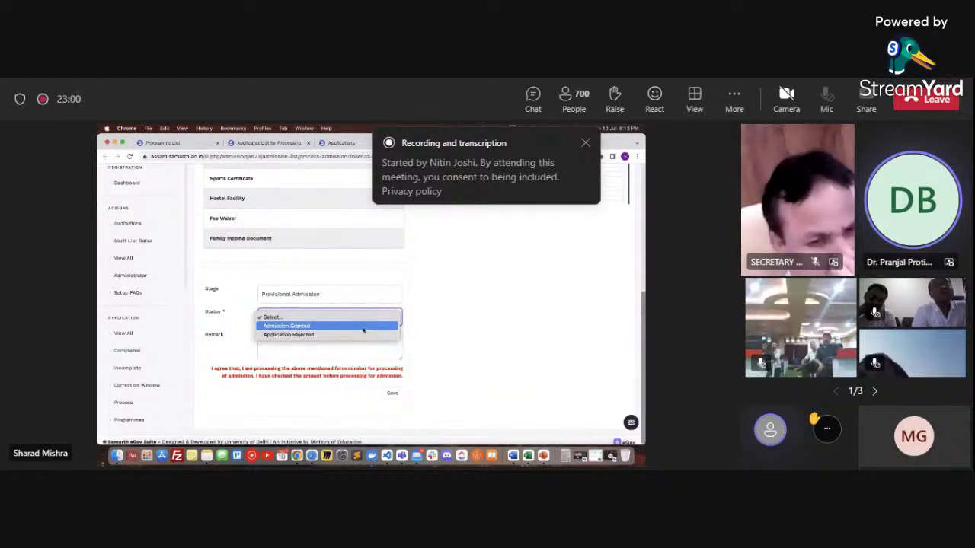
Set Status to Admission Granted to reveal the social category and fee fields
click(363, 328)
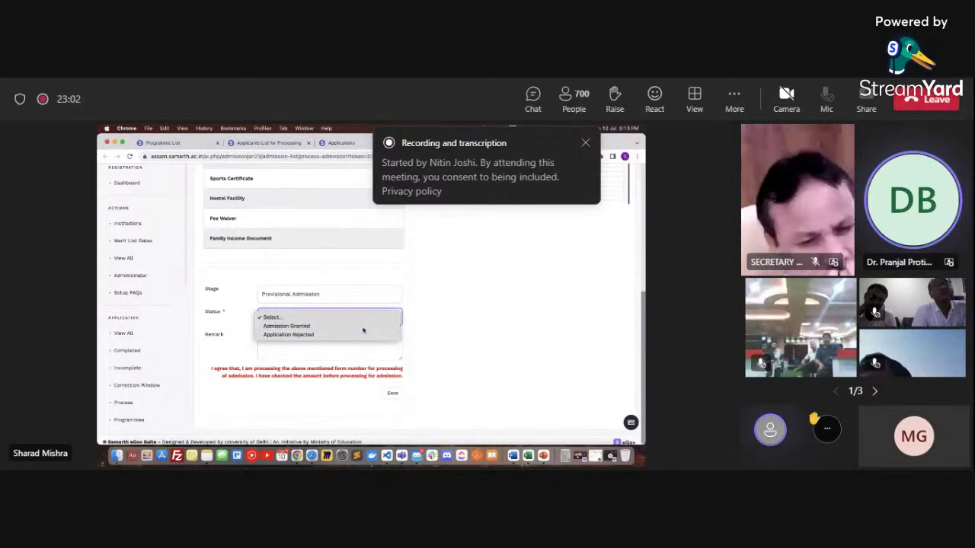
scroll(363, 329, down, 3)
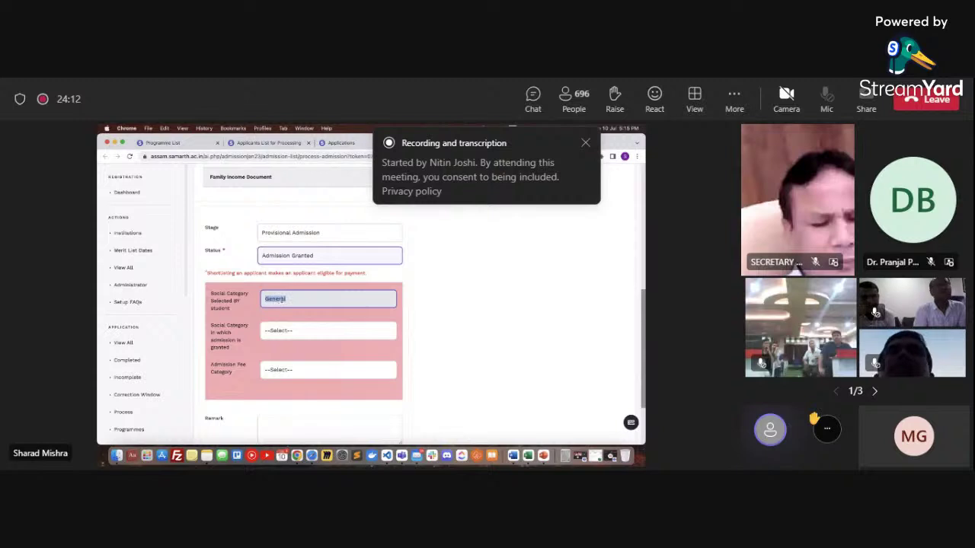
Grant admission under the Unreserved social category
scroll(229, 344, down, 2)
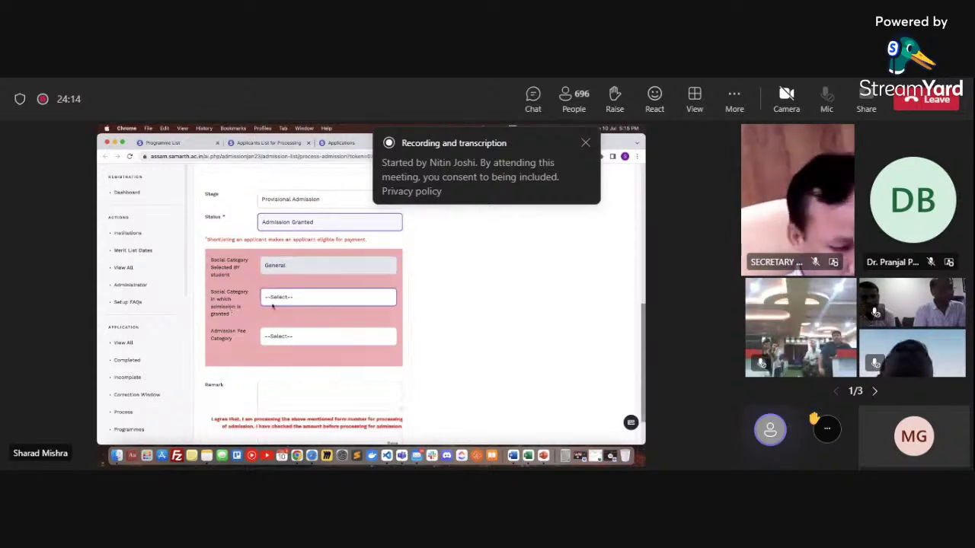
click(268, 298)
click(237, 306)
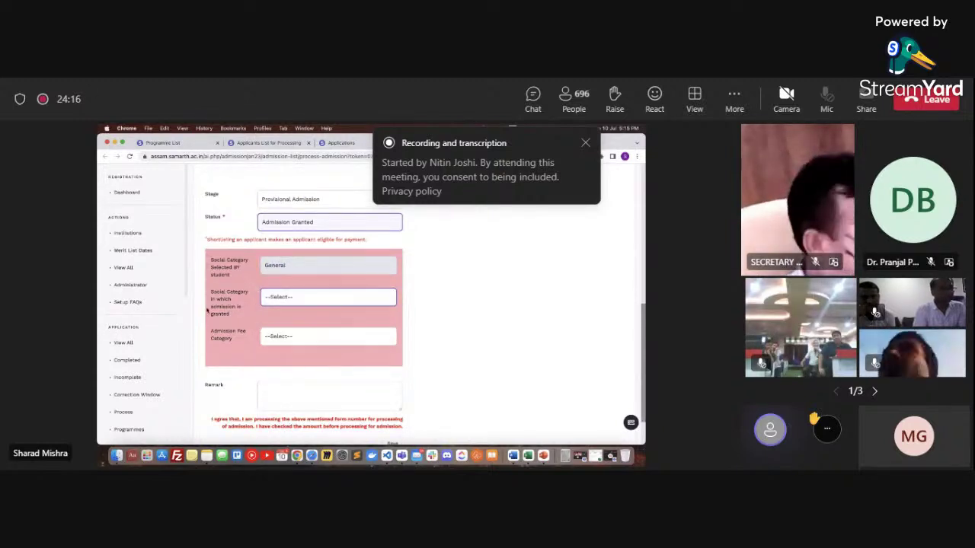
click(274, 299)
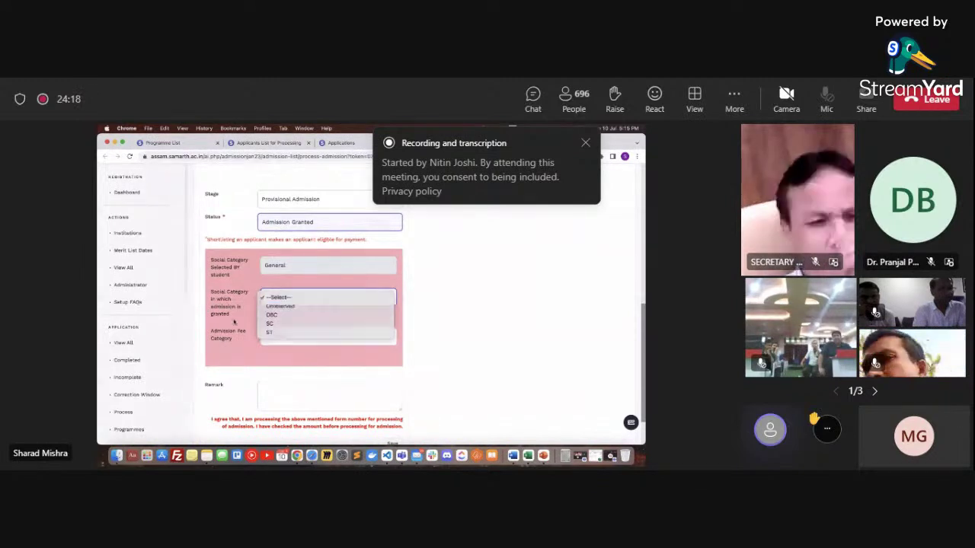
click(230, 335)
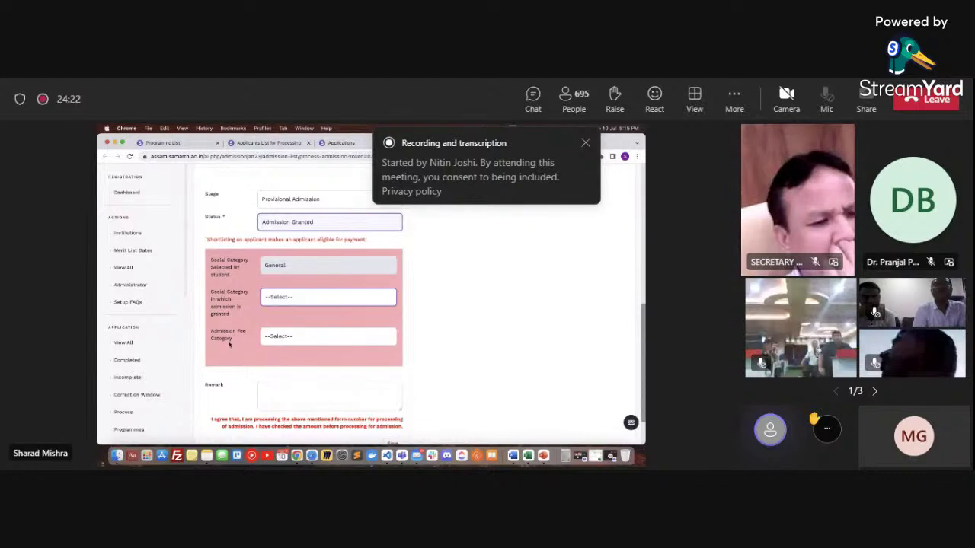
click(278, 336)
click(278, 337)
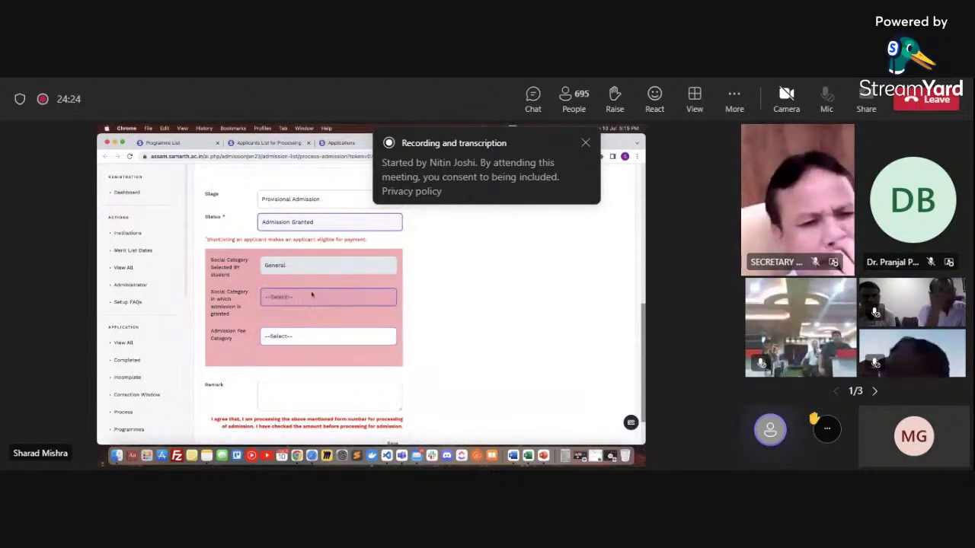
click(308, 297)
click(301, 309)
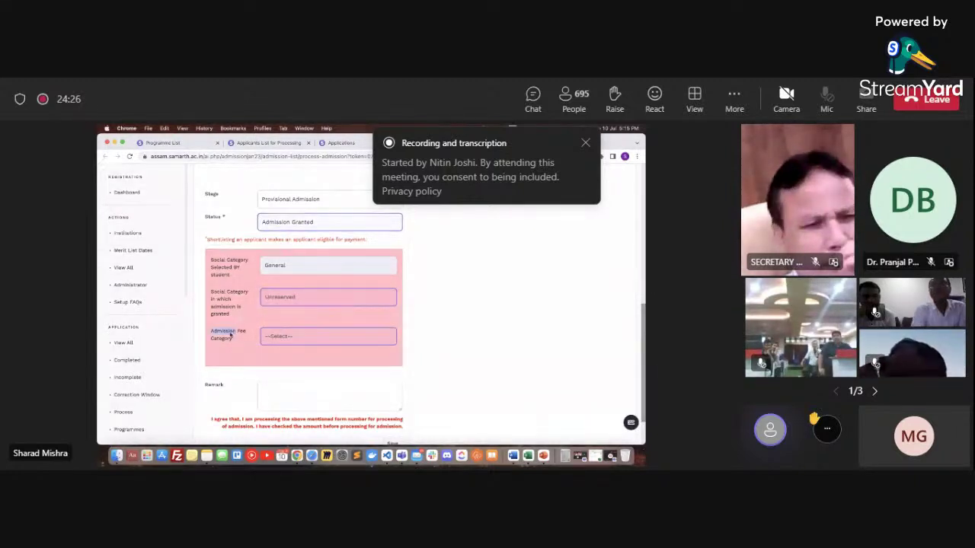
Try Fee Waived - Assam Scheme, then set the admission fee category to Not Waived
click(294, 338)
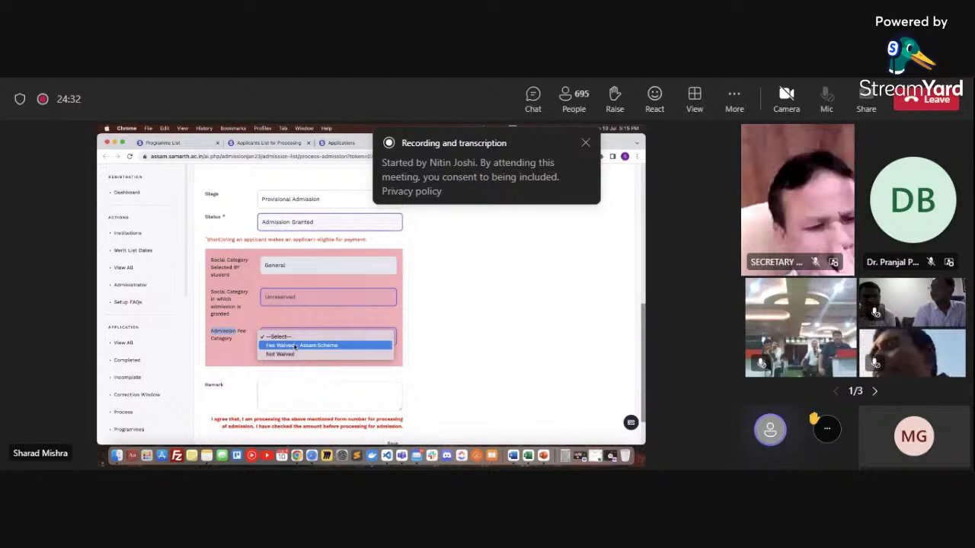
click(295, 347)
scroll(250, 363, down, 1)
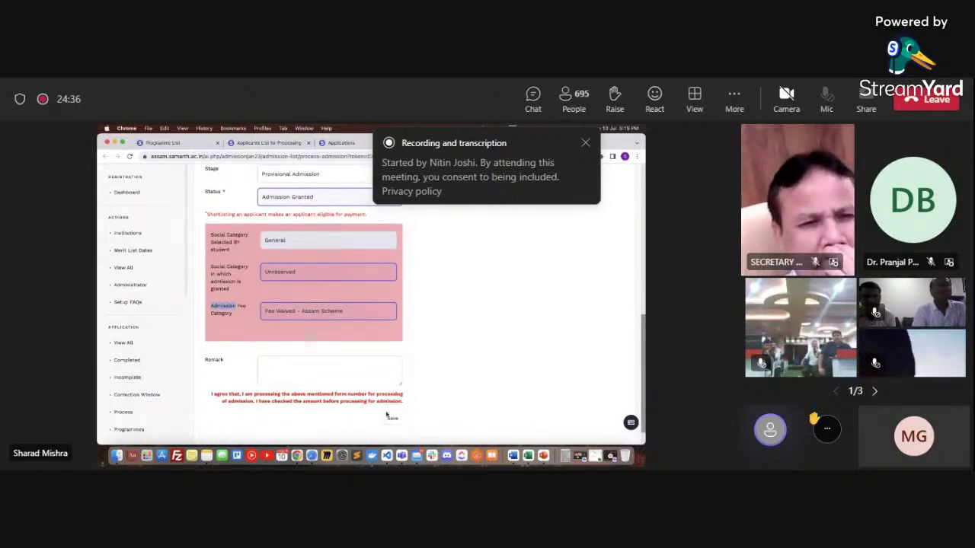
click(381, 311)
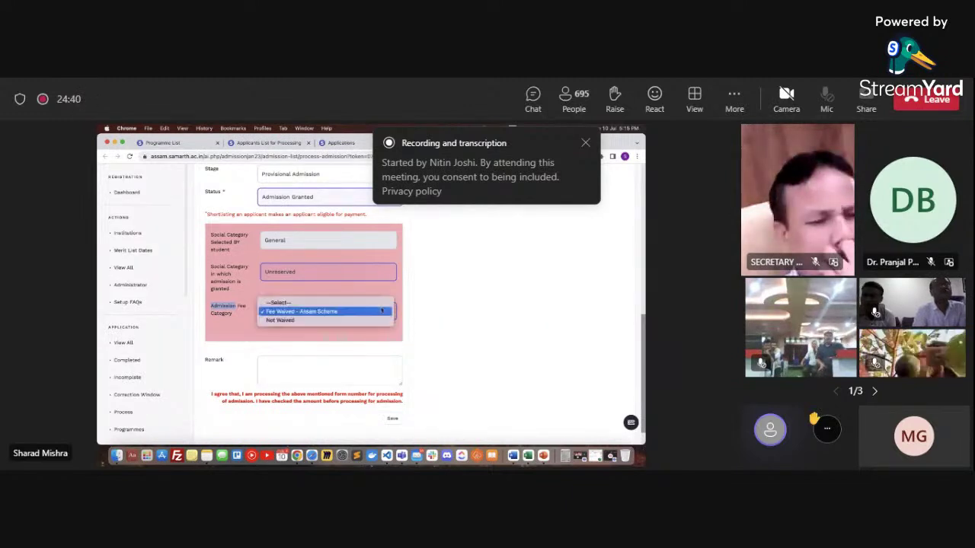
click(371, 320)
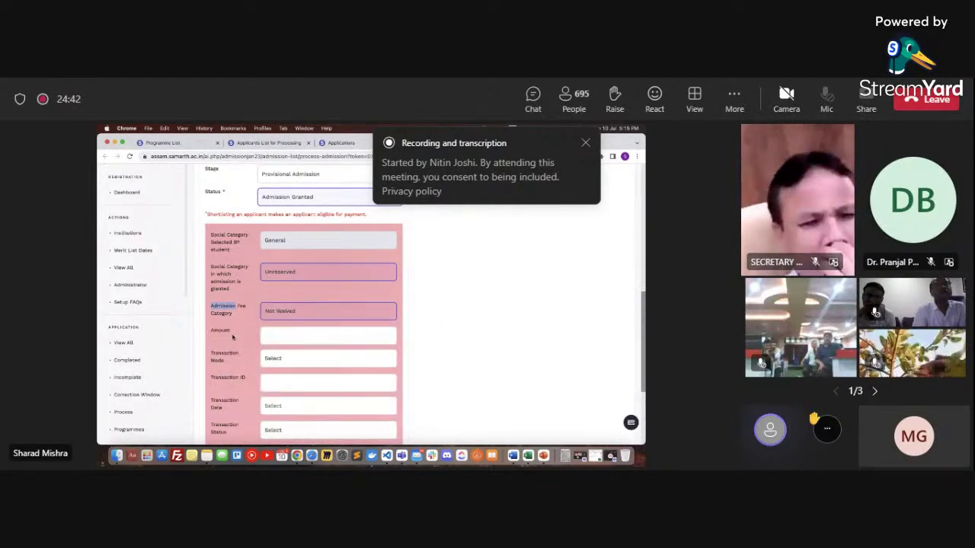
scroll(279, 307, down, 1)
Enter the payment amount 5482, choose Online transaction mode and fill in the transaction ID
click(279, 305)
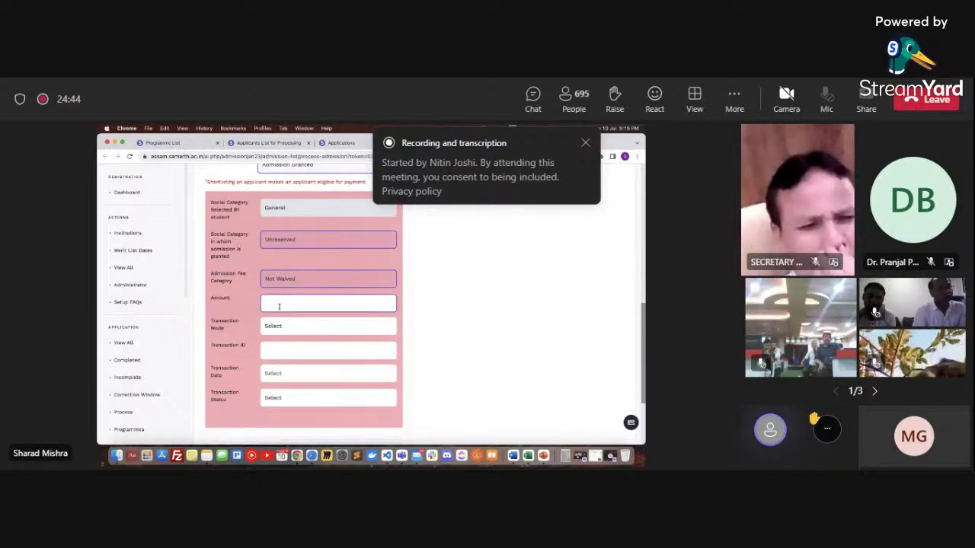
text(5482)
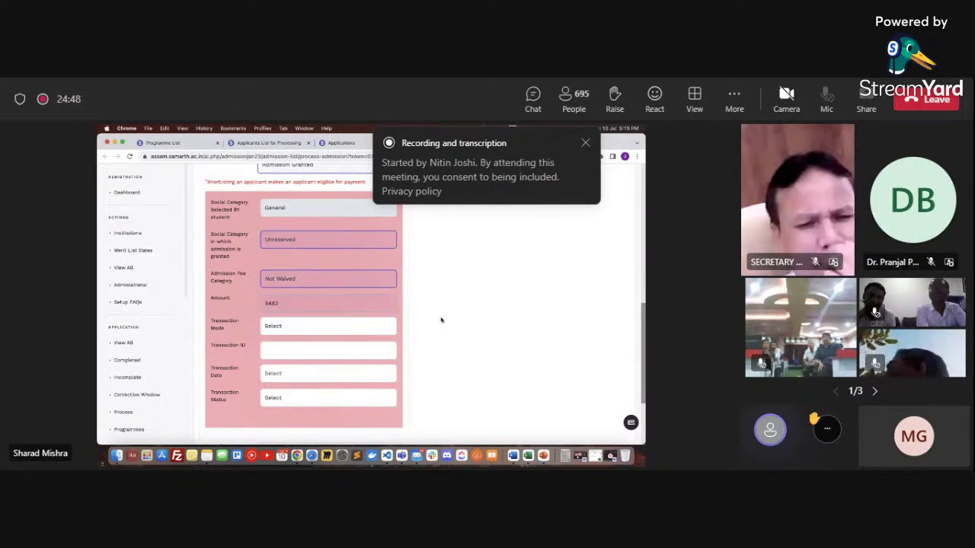
click(375, 325)
click(358, 335)
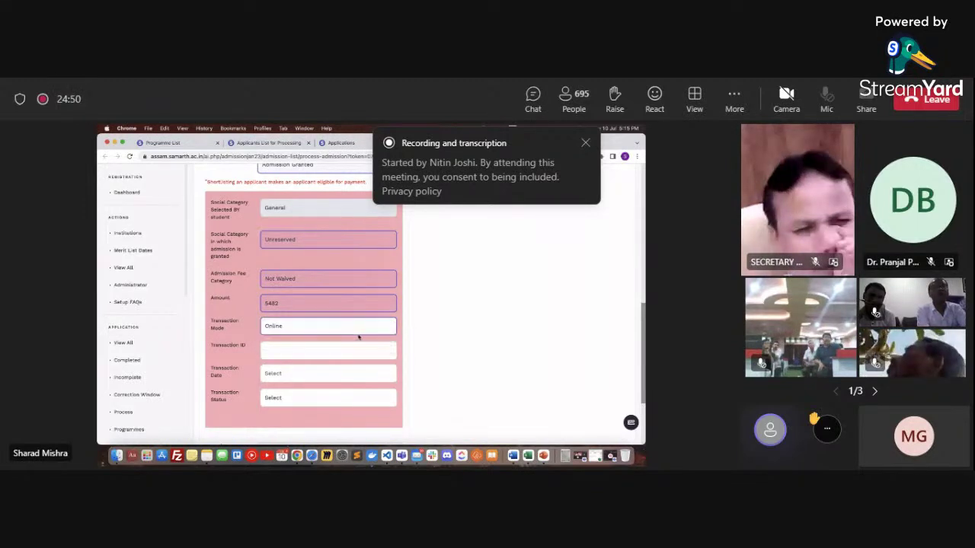
click(339, 352)
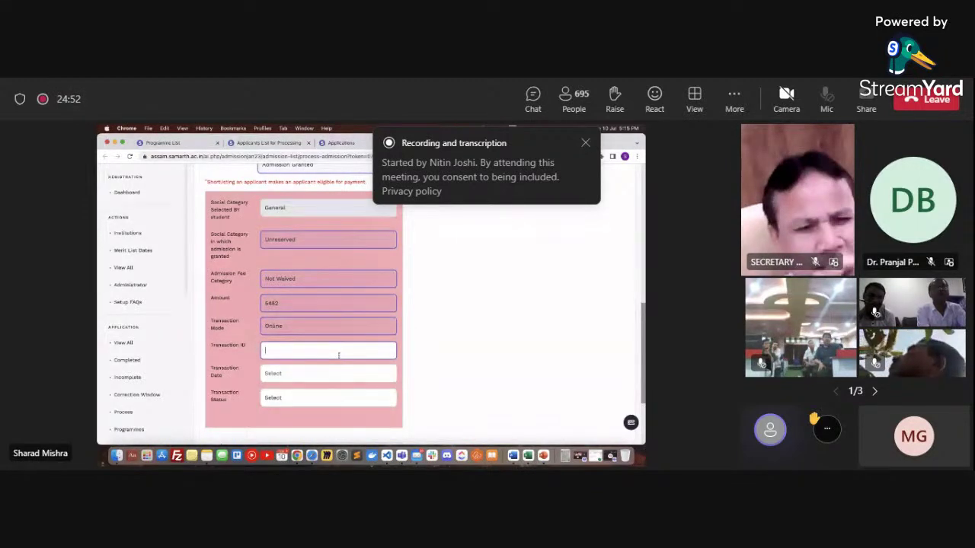
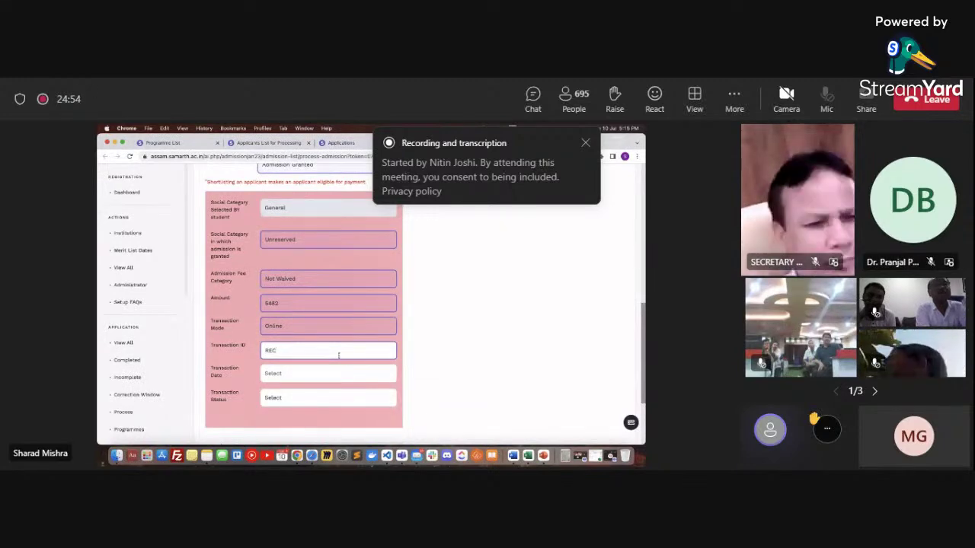
Set the transaction date to 10 July 2023 at 5:10 and the status to PUBLISHED
click(313, 376)
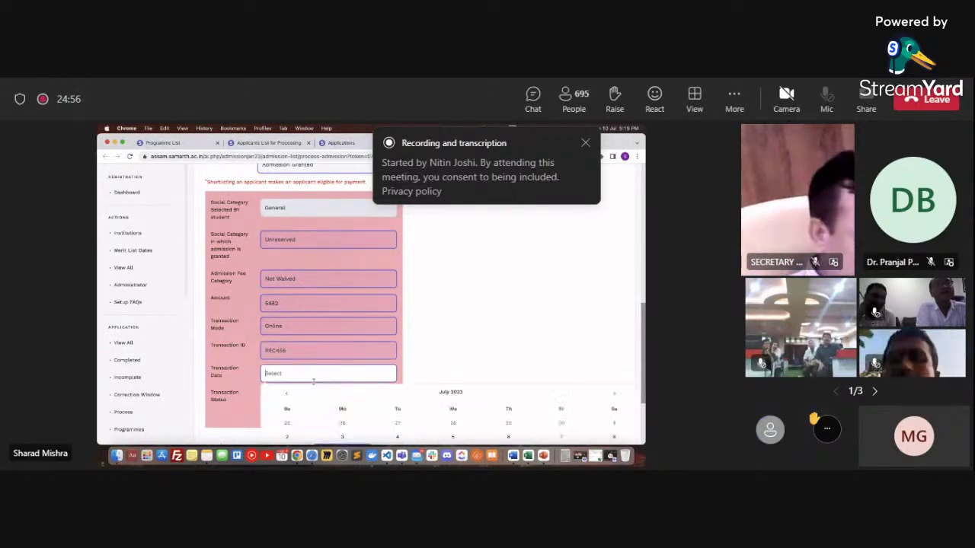
scroll(381, 423, down, 1)
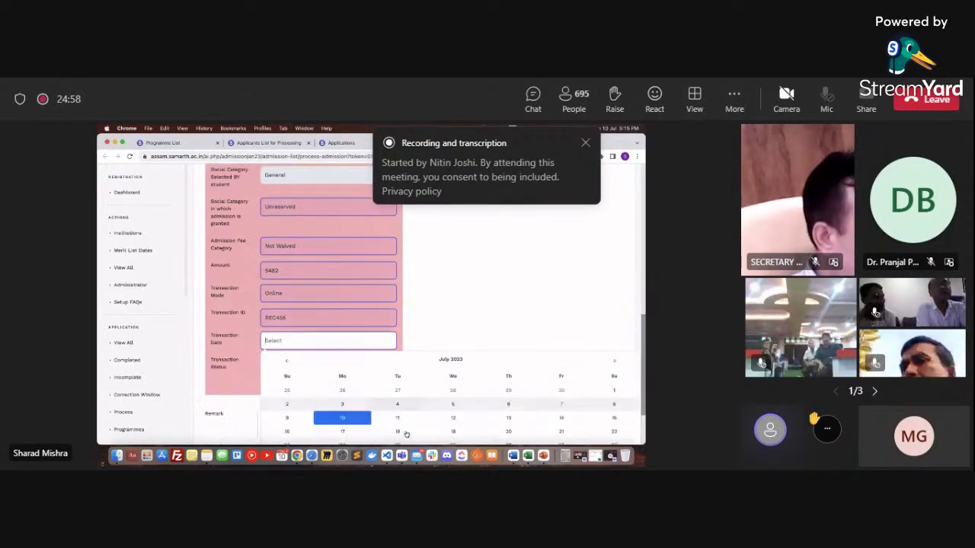
click(350, 413)
click(388, 404)
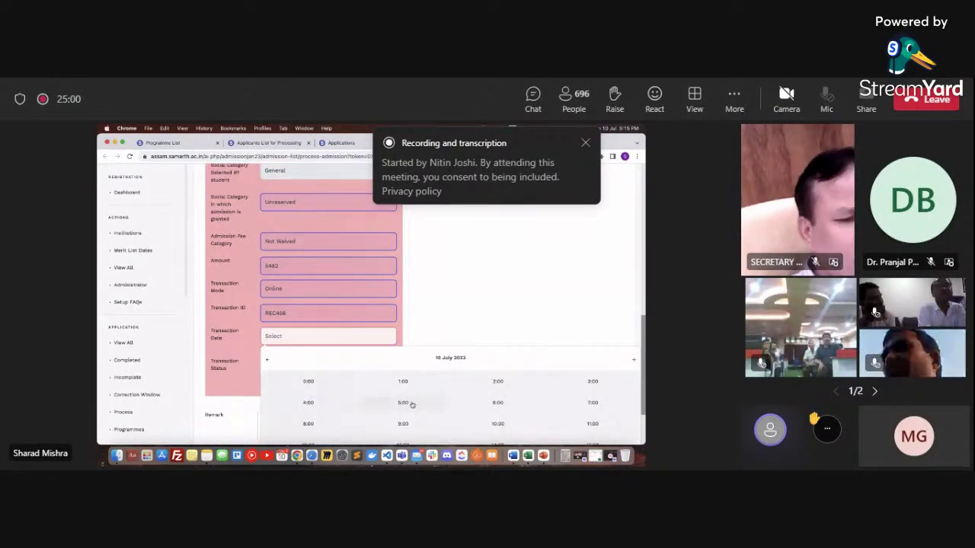
click(516, 382)
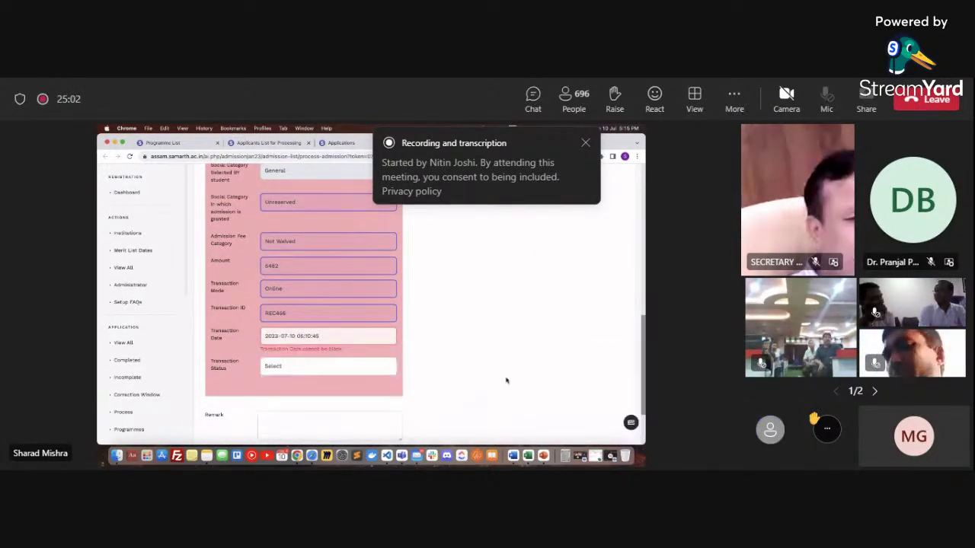
click(297, 357)
click(276, 377)
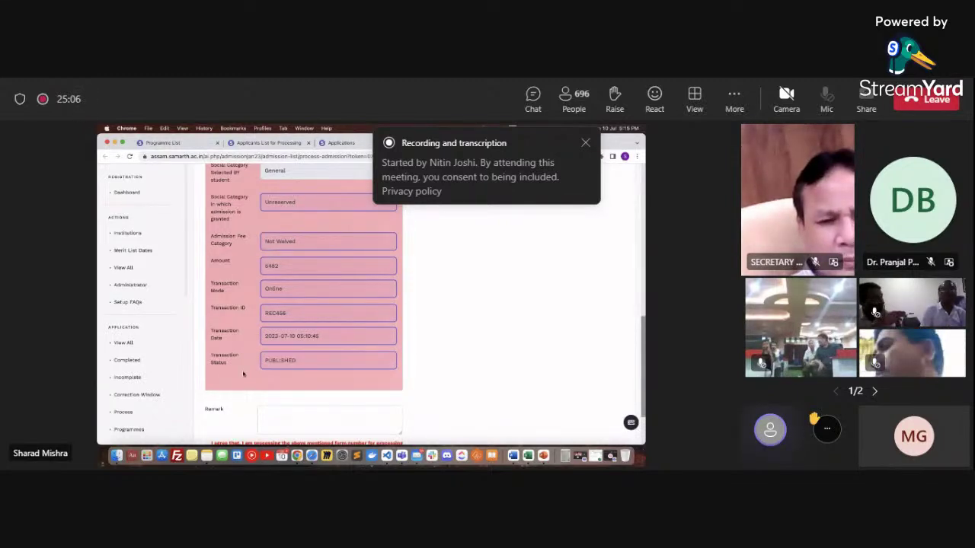
scroll(236, 290, down, 2)
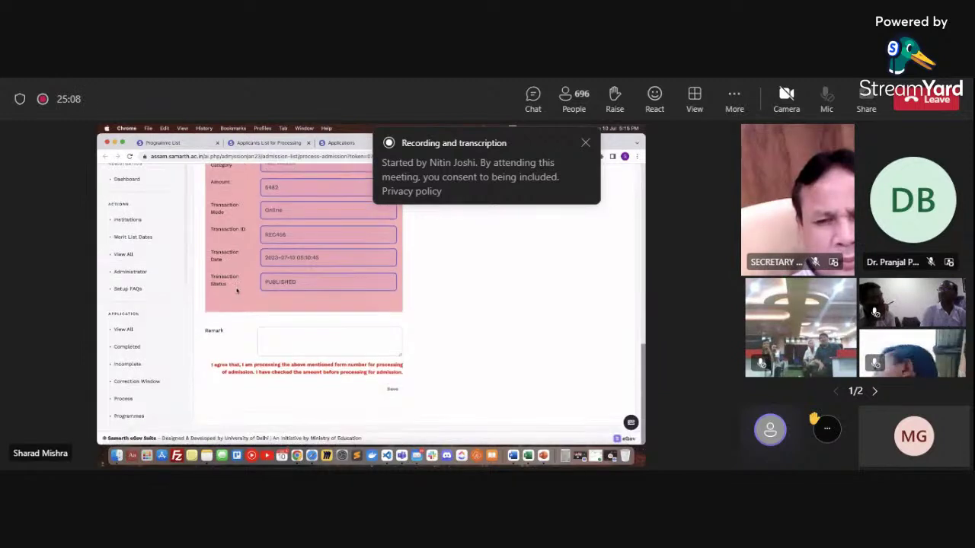
scroll(329, 353, up, 3)
scroll(329, 353, up, 3)
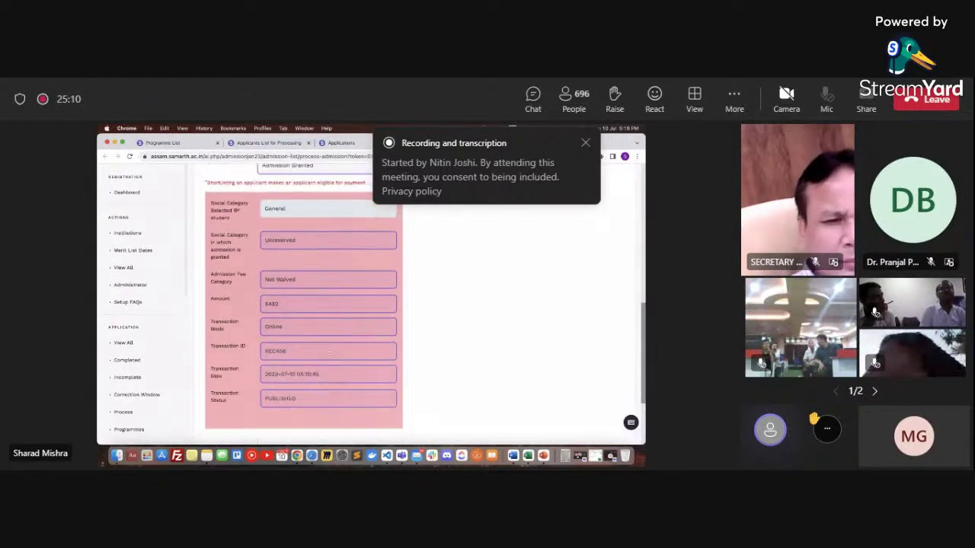
scroll(329, 355, up, 5)
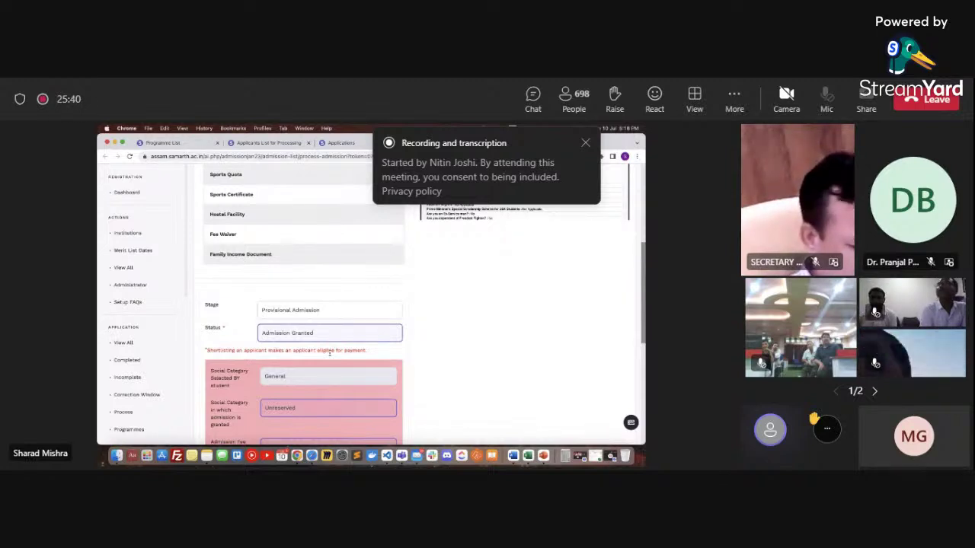
scroll(204, 359, down, 2)
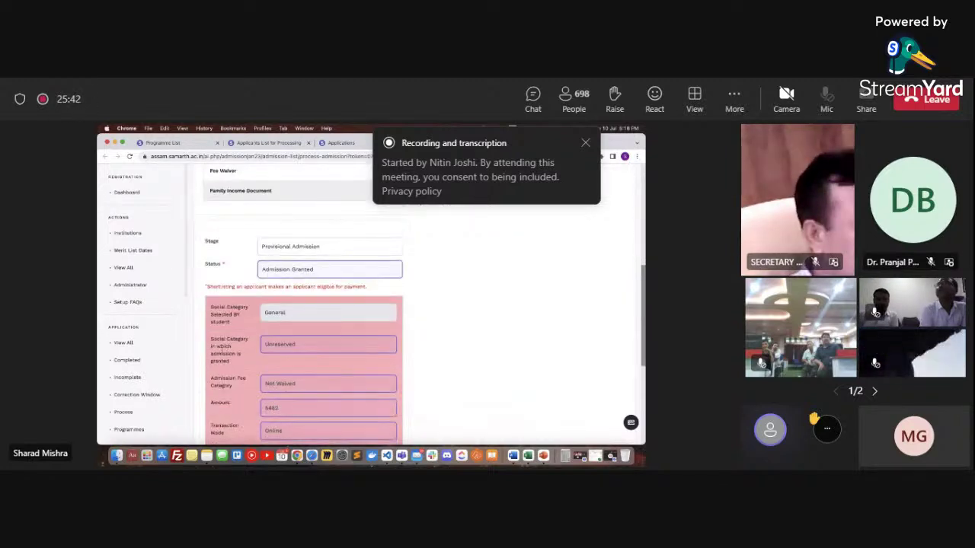
Choose Cancellation/Withdrawal stage, 'Cancel on applicant request' status, and 'Need Admission in Other College Other Programme' reason
click(329, 242)
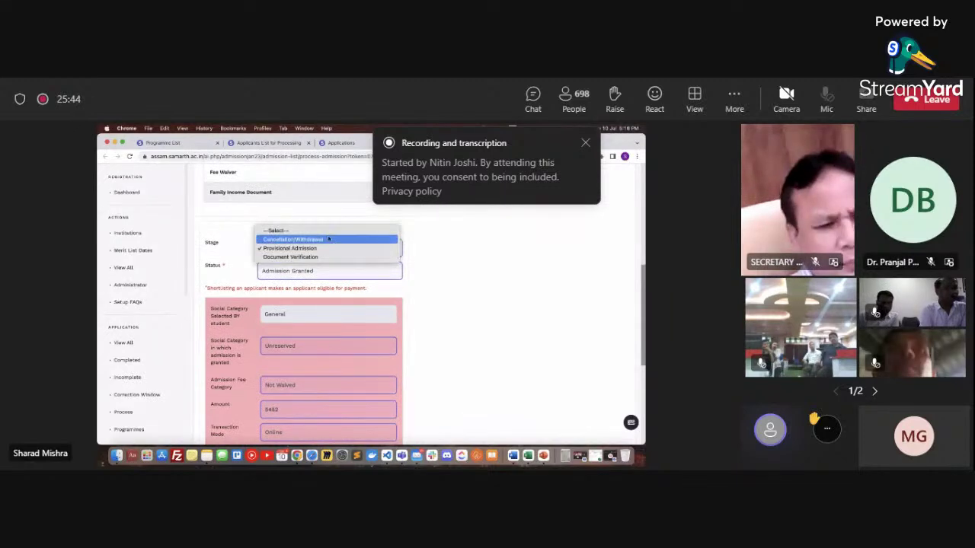
click(323, 239)
click(306, 269)
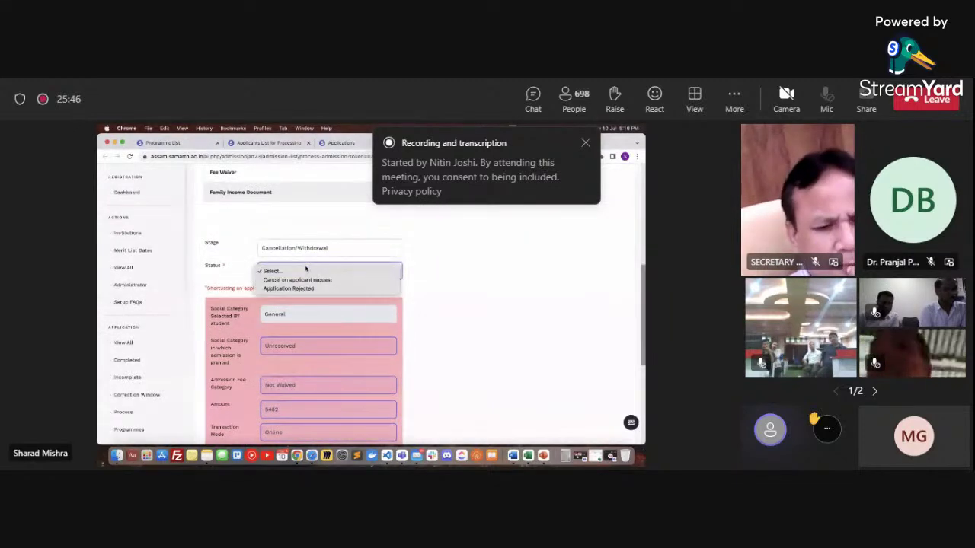
click(306, 280)
click(268, 288)
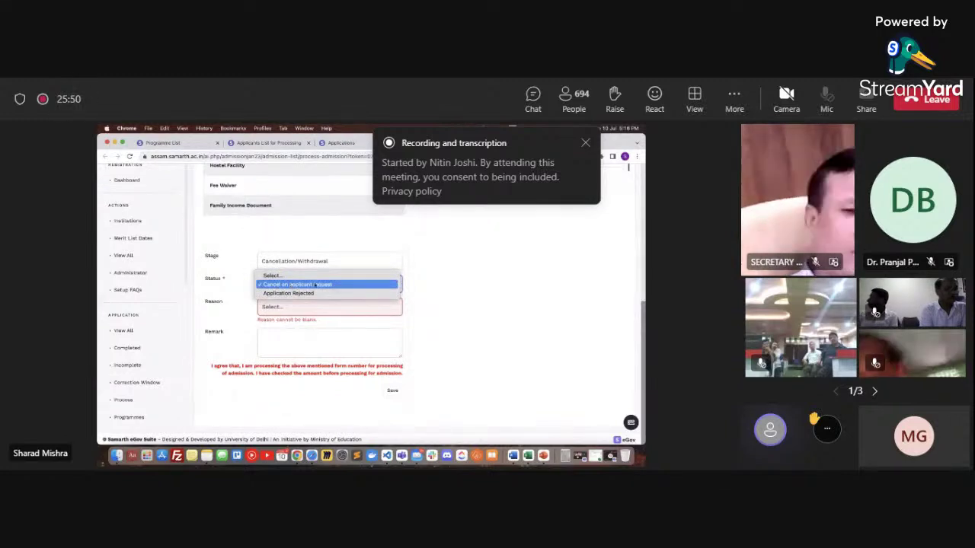
click(231, 303)
click(262, 307)
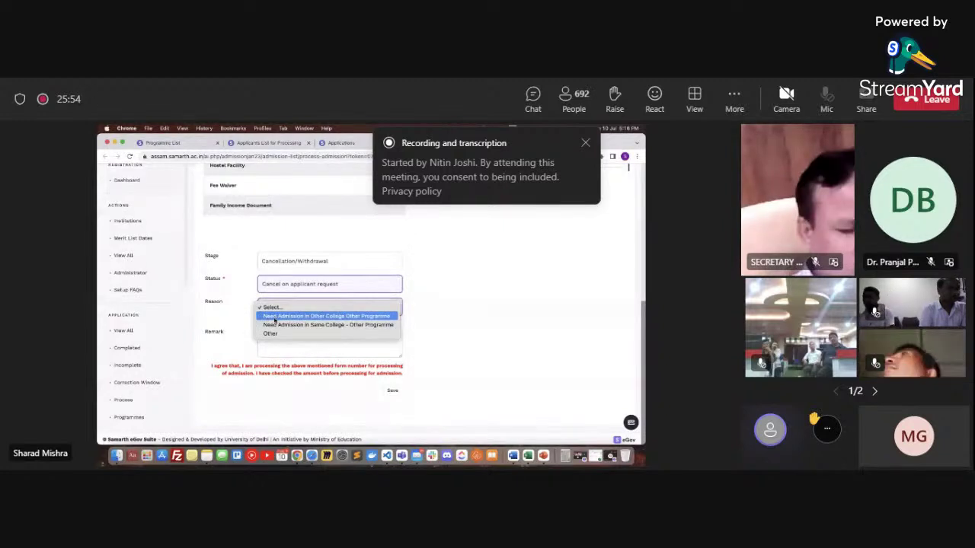
click(267, 315)
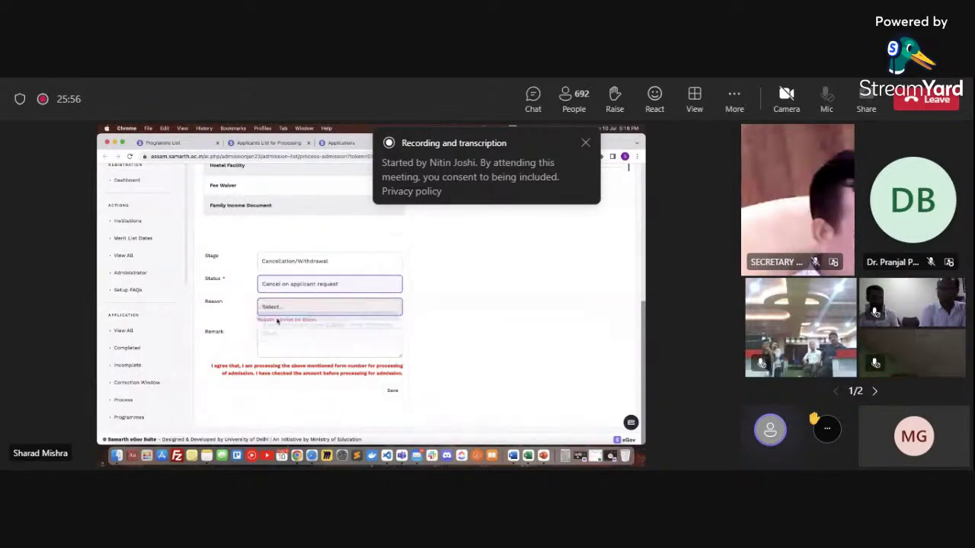
scroll(239, 335, up, 1)
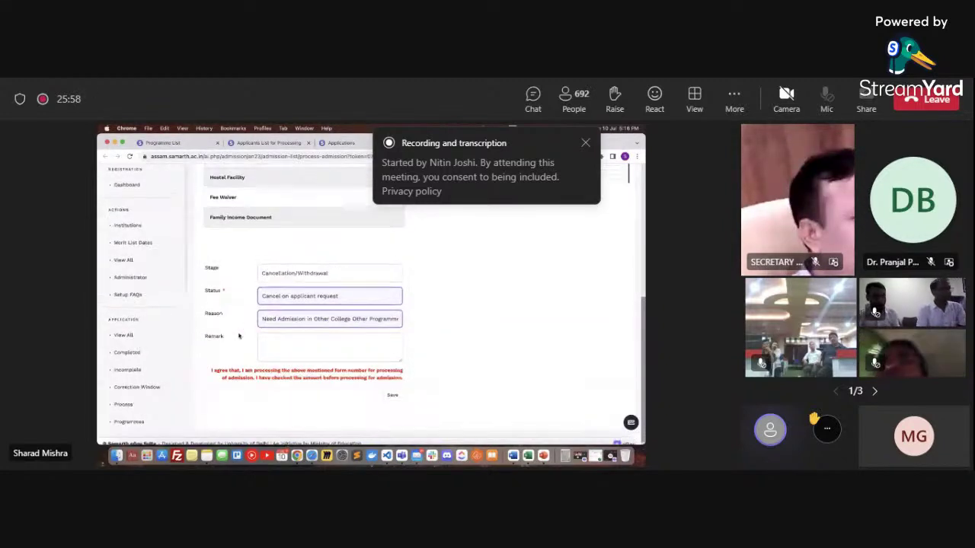